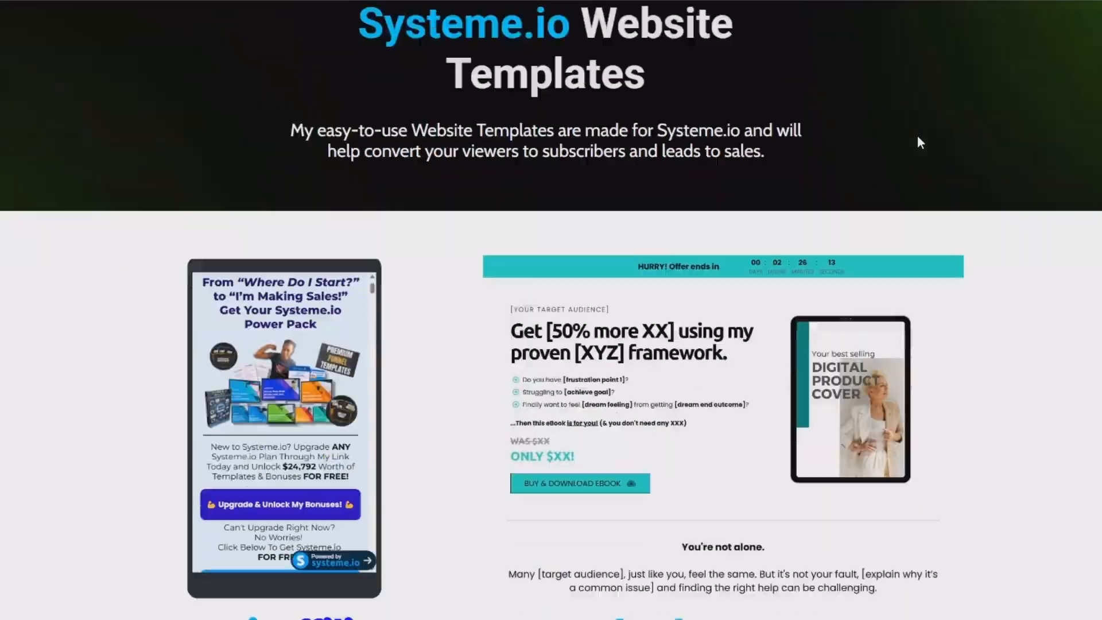
Look over the Systeme.io website templates, the free ebook and offers page, and the First $1K Profit Funnel sales page.
{"action": "scroll", "coordinate": [919, 141], "scroll_direction": "down", "scroll_amount": 15}
{"action": "scroll", "coordinate": [922, 150], "scroll_direction": "down", "scroll_amount": 15}
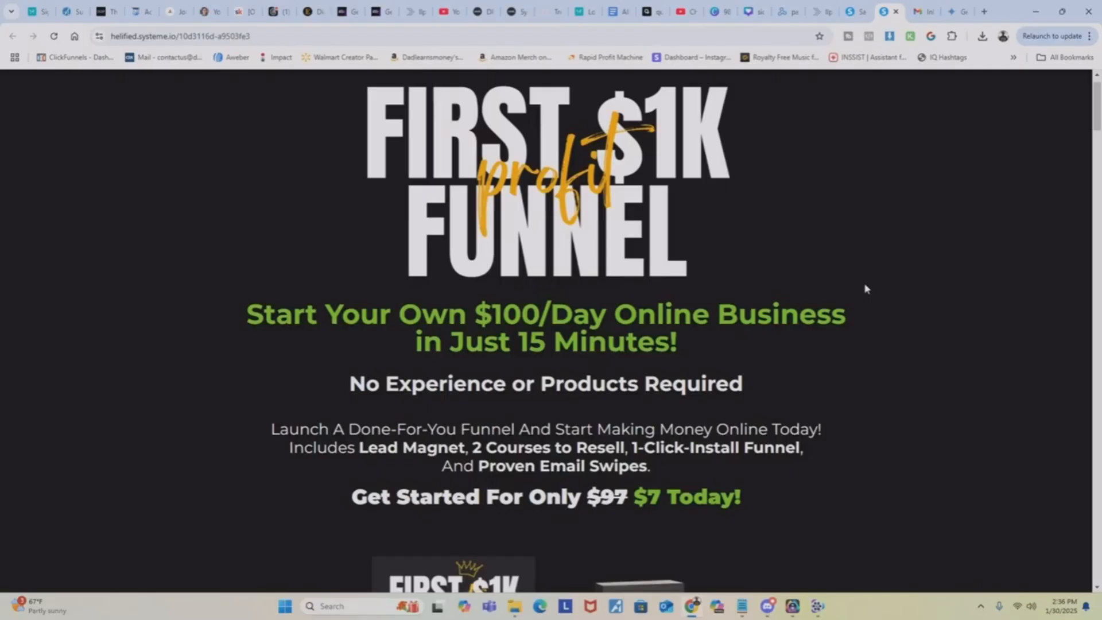
{"action": "scroll", "coordinate": [865, 288], "scroll_direction": "down", "scroll_amount": 5}
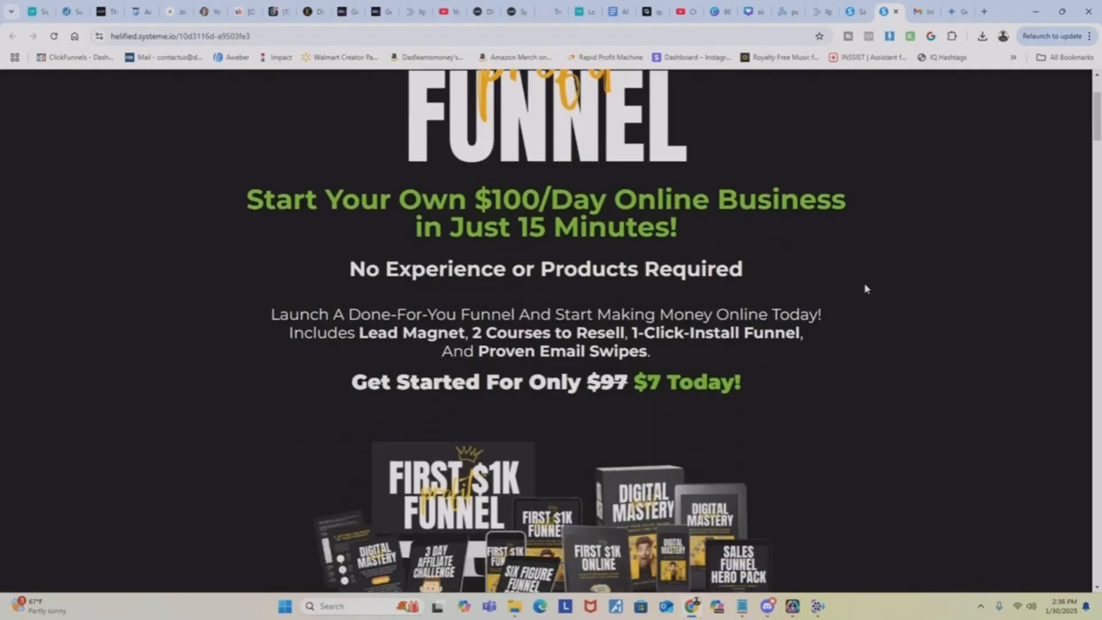
{"action": "scroll", "coordinate": [865, 288], "scroll_direction": "down", "scroll_amount": 8}
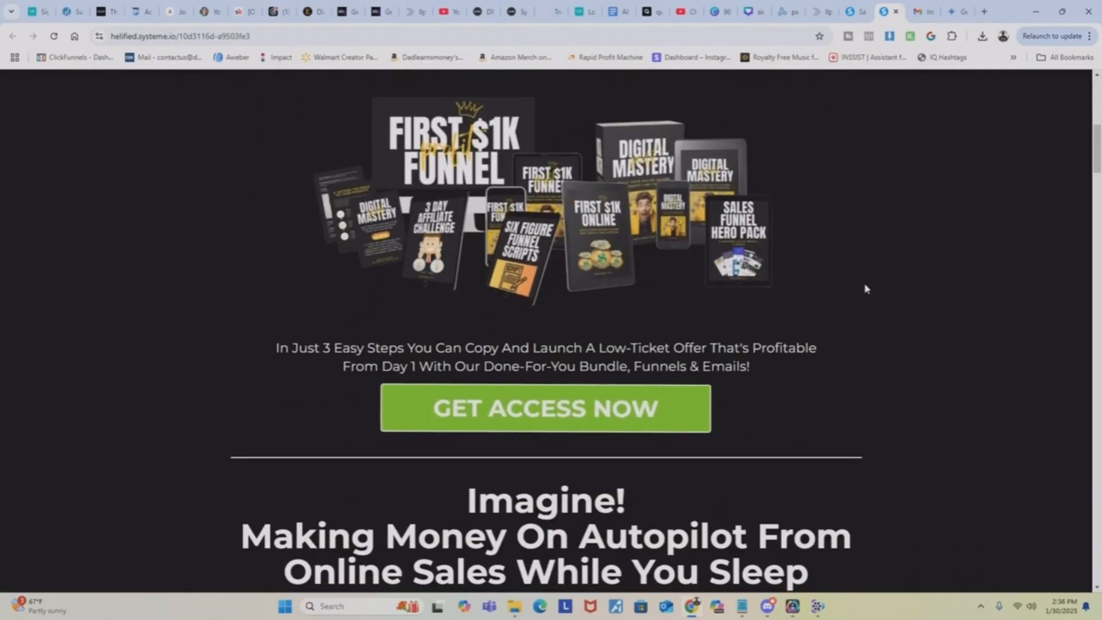
{"action": "scroll", "coordinate": [866, 288], "scroll_direction": "down", "scroll_amount": 9}
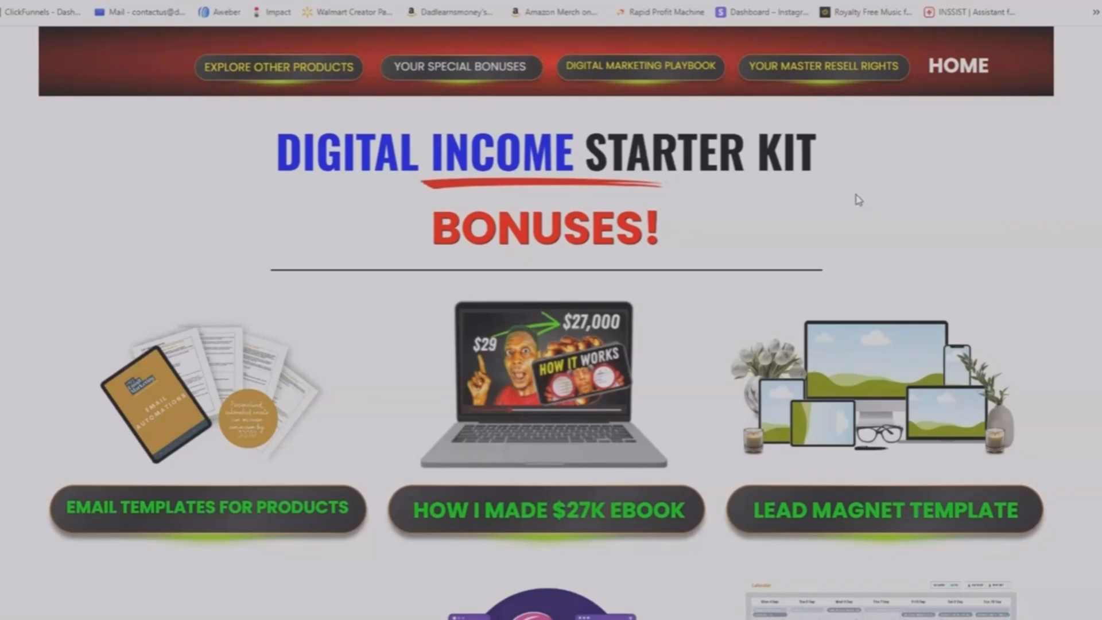
Review the bonus products on the Digital Income Starter Kit bonuses page and open Explore Other Products.
{"action": "scroll", "coordinate": [1079, 230], "scroll_direction": "down", "scroll_amount": 1}
{"action": "scroll", "coordinate": [1080, 234], "scroll_direction": "up", "scroll_amount": 1}
{"action": "scroll", "coordinate": [1081, 234], "scroll_direction": "down", "scroll_amount": 4}
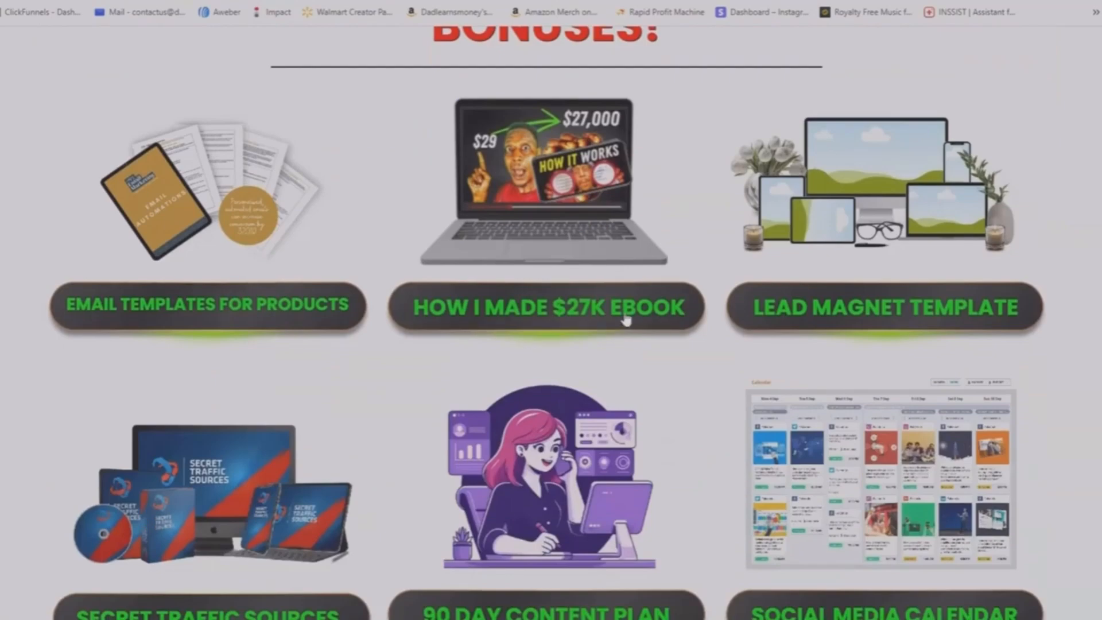
{"action": "scroll", "coordinate": [654, 333], "scroll_direction": "down", "scroll_amount": 3}
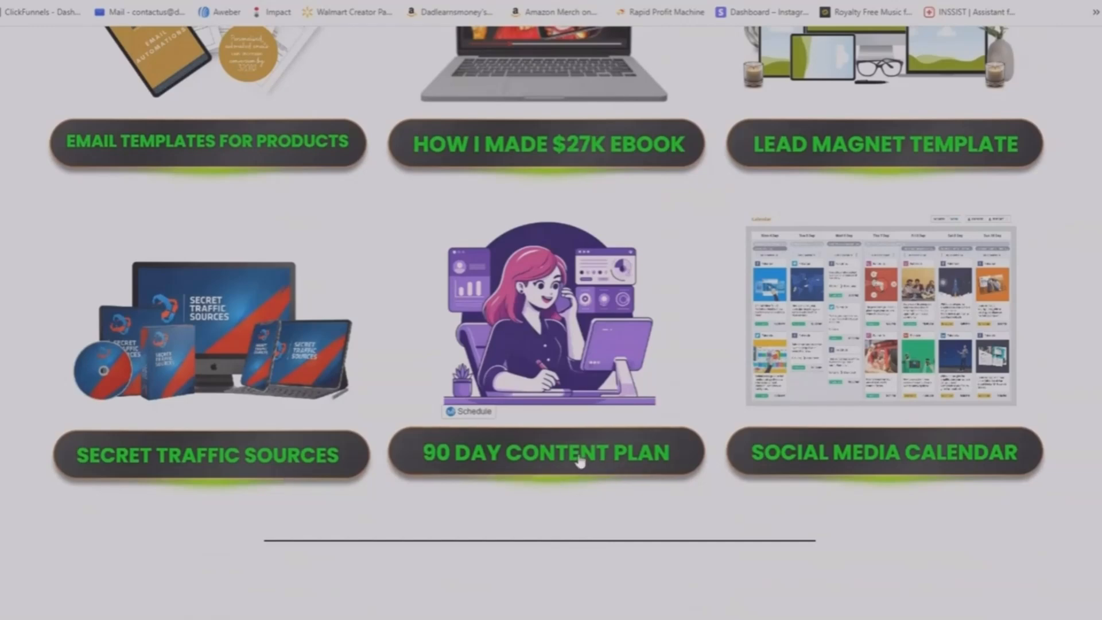
{"action": "scroll", "coordinate": [703, 402], "scroll_direction": "up", "scroll_amount": 7}
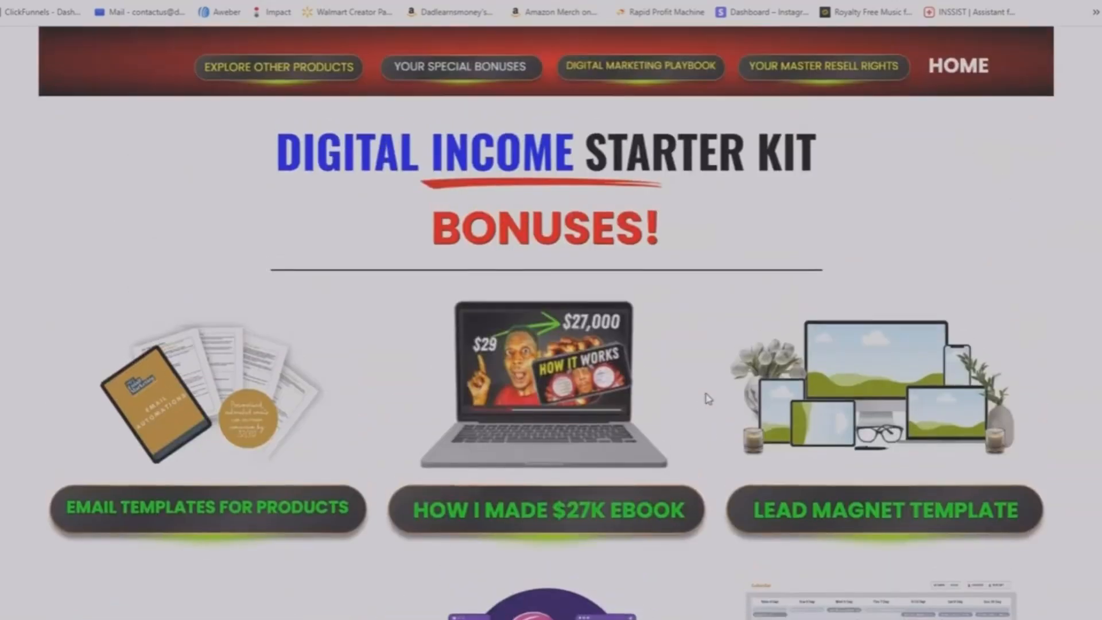
{"action": "left_click", "coordinate": [345, 60]}
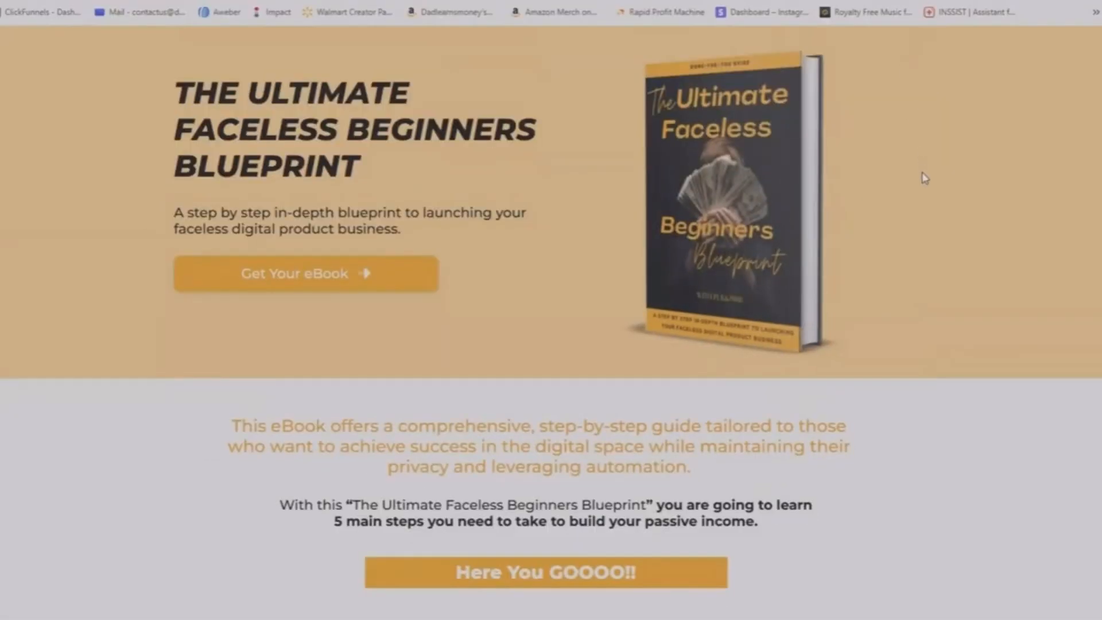
Examine the layout of The Ultimate Faceless Beginners Blueprint sales page, from its header through the table of contents and numbered steps.
{"action": "scroll", "coordinate": [925, 181], "scroll_direction": "down", "scroll_amount": 10}
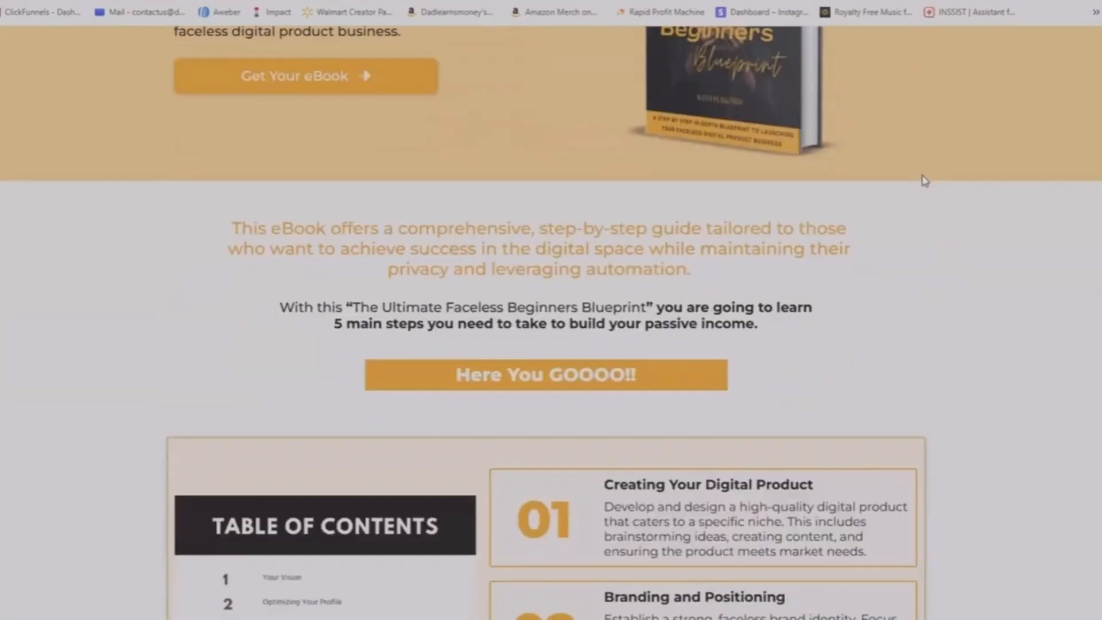
{"action": "scroll", "coordinate": [924, 182], "scroll_direction": "down", "scroll_amount": 5}
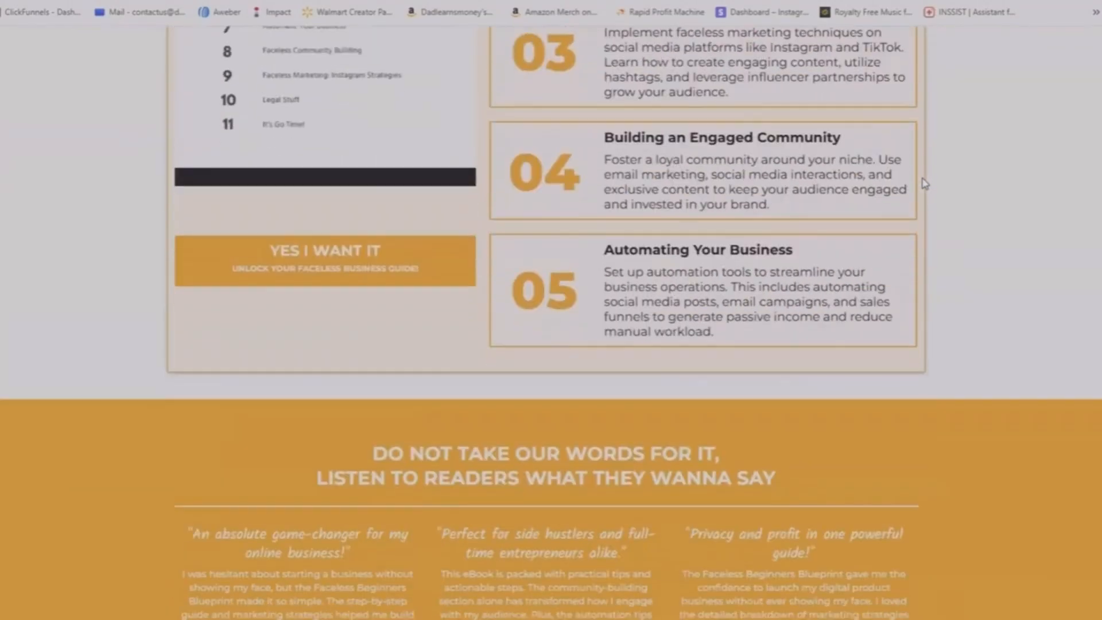
{"action": "scroll", "coordinate": [926, 183], "scroll_direction": "down", "scroll_amount": 11}
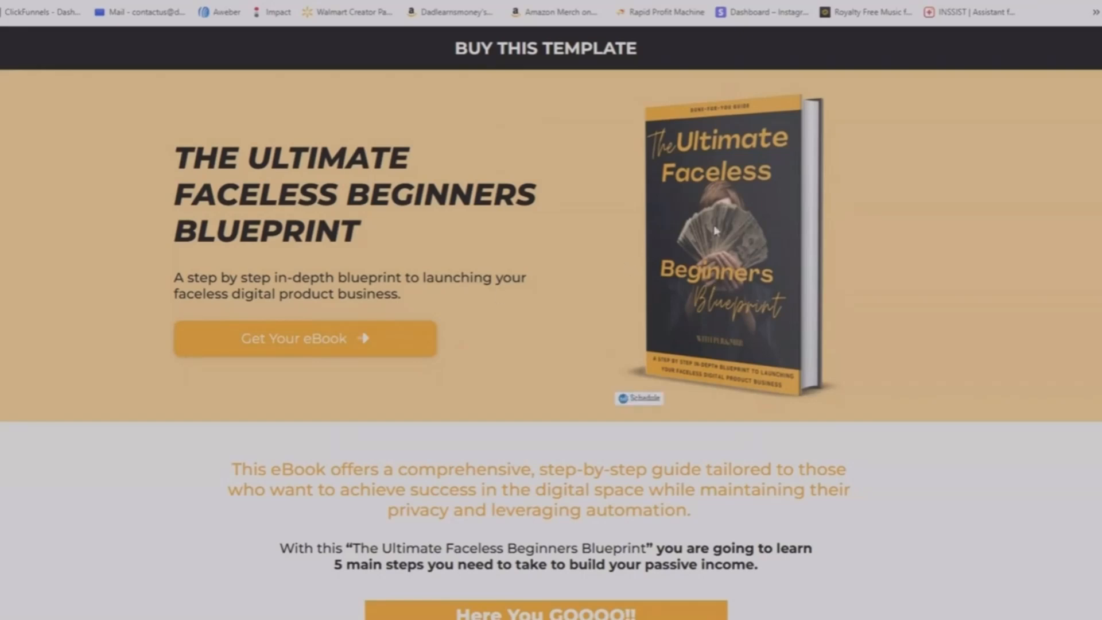
{"action": "scroll", "coordinate": [546, 293], "scroll_direction": "down", "scroll_amount": 2}
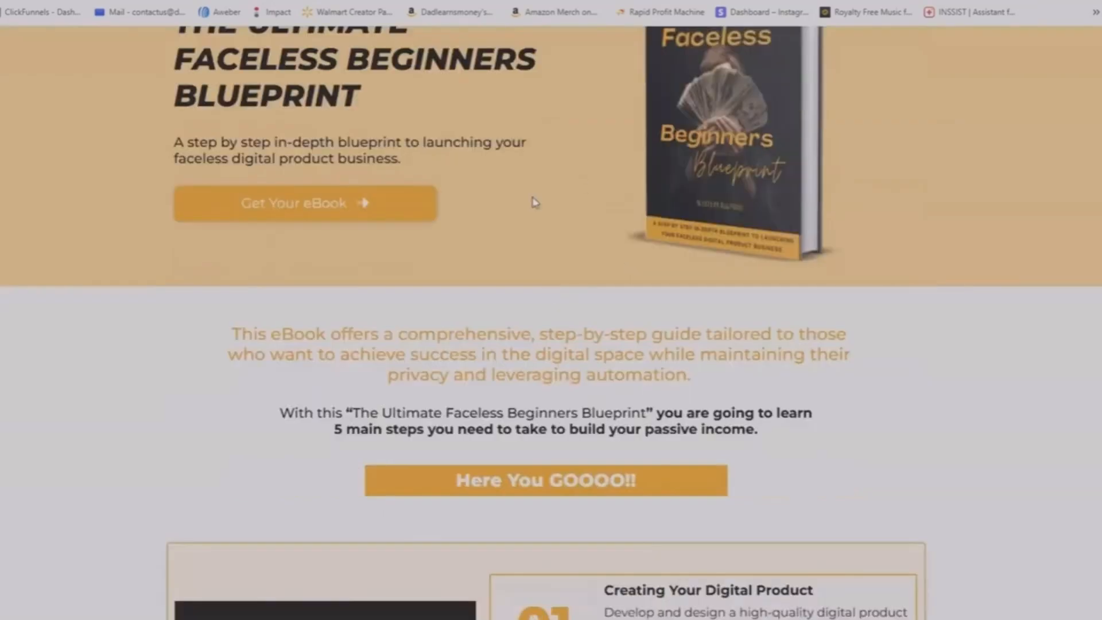
{"action": "scroll", "coordinate": [524, 226], "scroll_direction": "down", "scroll_amount": 2}
{"action": "scroll", "coordinate": [496, 230], "scroll_direction": "down", "scroll_amount": 2}
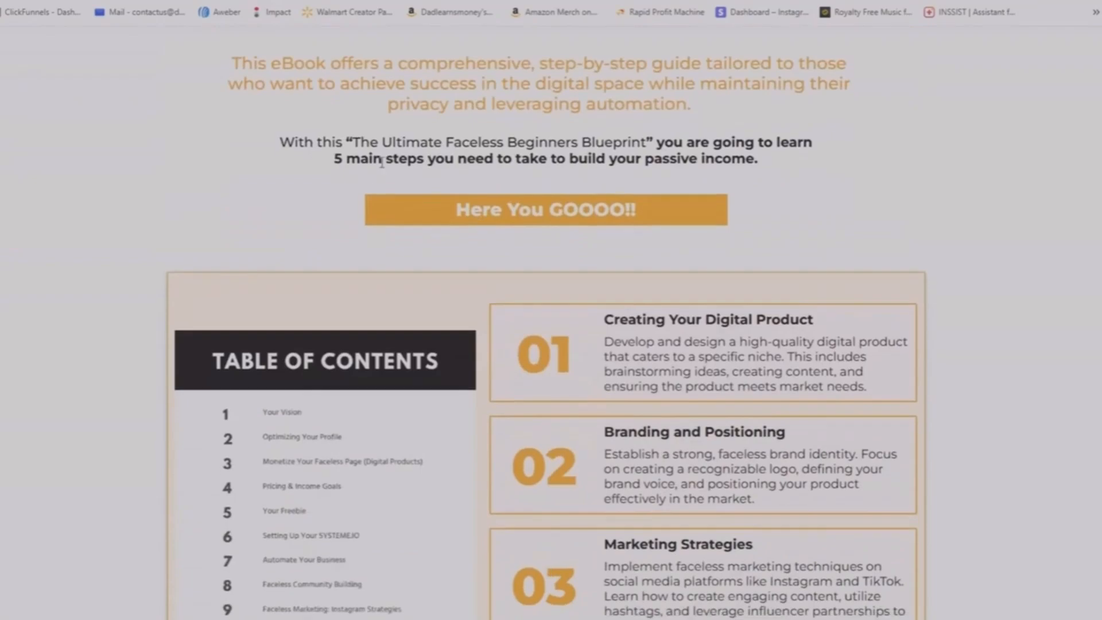
{"action": "scroll", "coordinate": [475, 225], "scroll_direction": "down", "scroll_amount": 3}
{"action": "scroll", "coordinate": [475, 225], "scroll_direction": "down", "scroll_amount": 8}
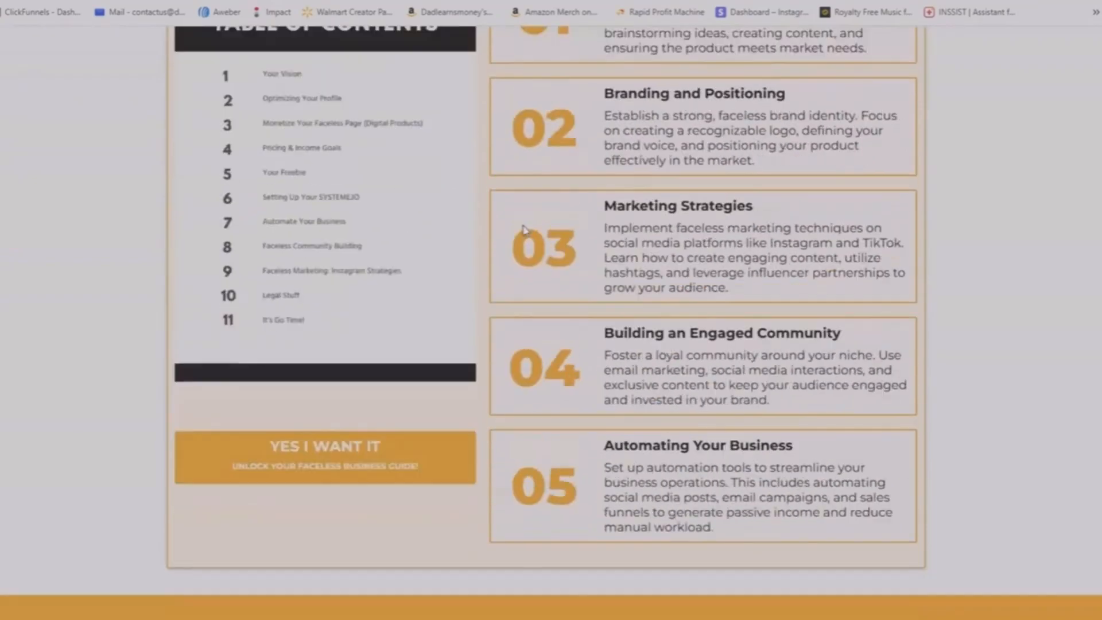
{"action": "scroll", "coordinate": [531, 310], "scroll_direction": "down", "scroll_amount": 10}
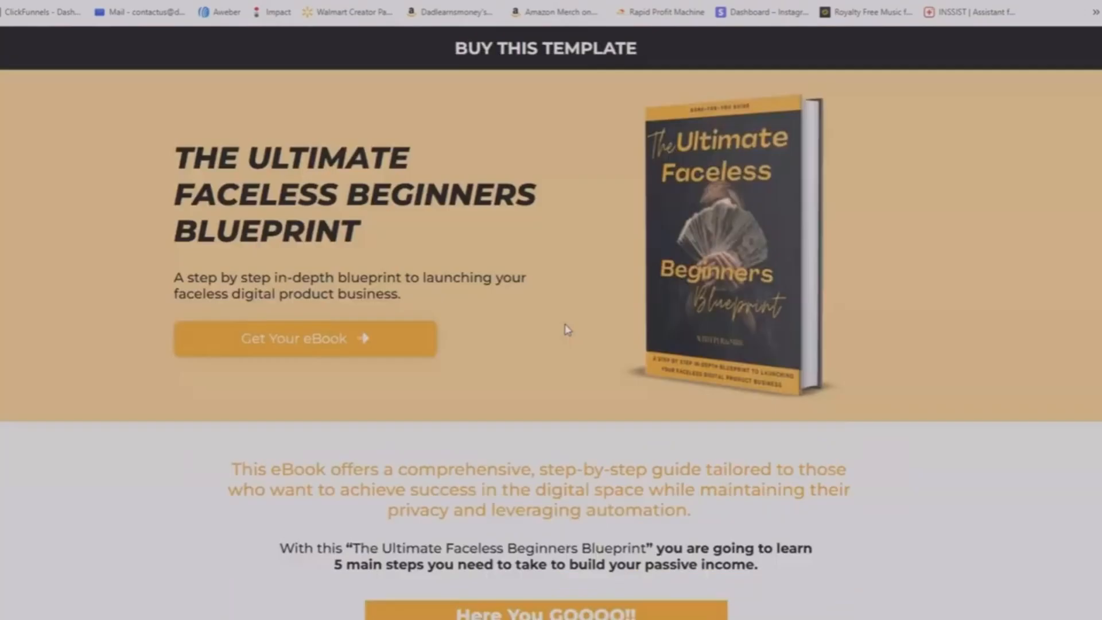
Read the ebook's introductory description and its five numbered sections, from Creating Your Digital Product to Automating Your Business.
{"action": "scroll", "coordinate": [540, 359], "scroll_direction": "down", "scroll_amount": 3}
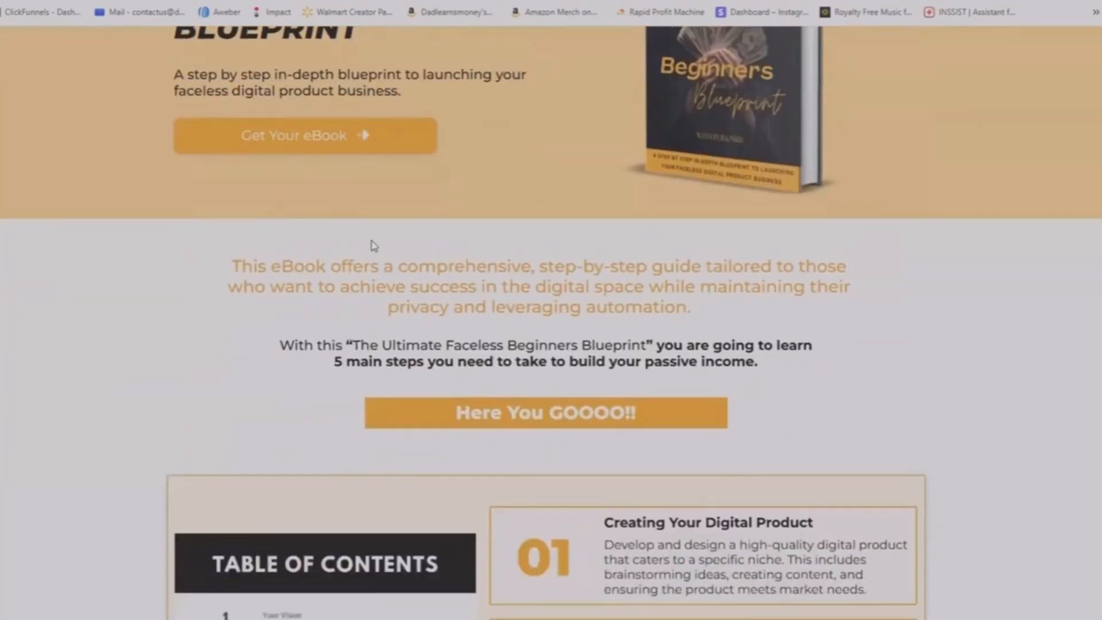
{"action": "scroll", "coordinate": [444, 162], "scroll_direction": "down", "scroll_amount": 2}
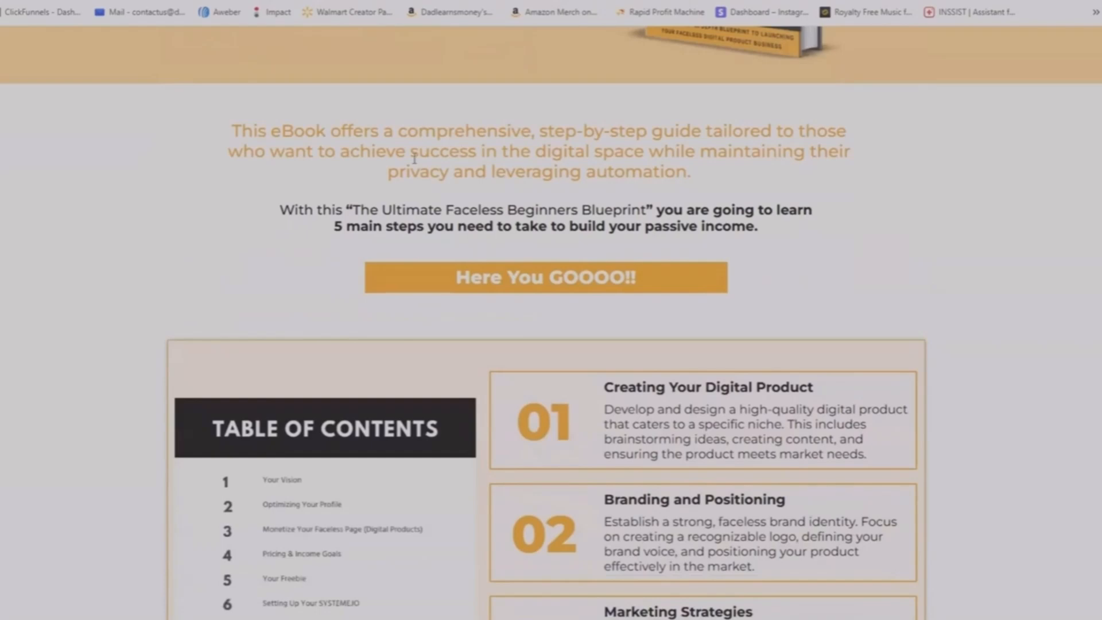
{"action": "scroll", "coordinate": [414, 158], "scroll_direction": "up", "scroll_amount": 3}
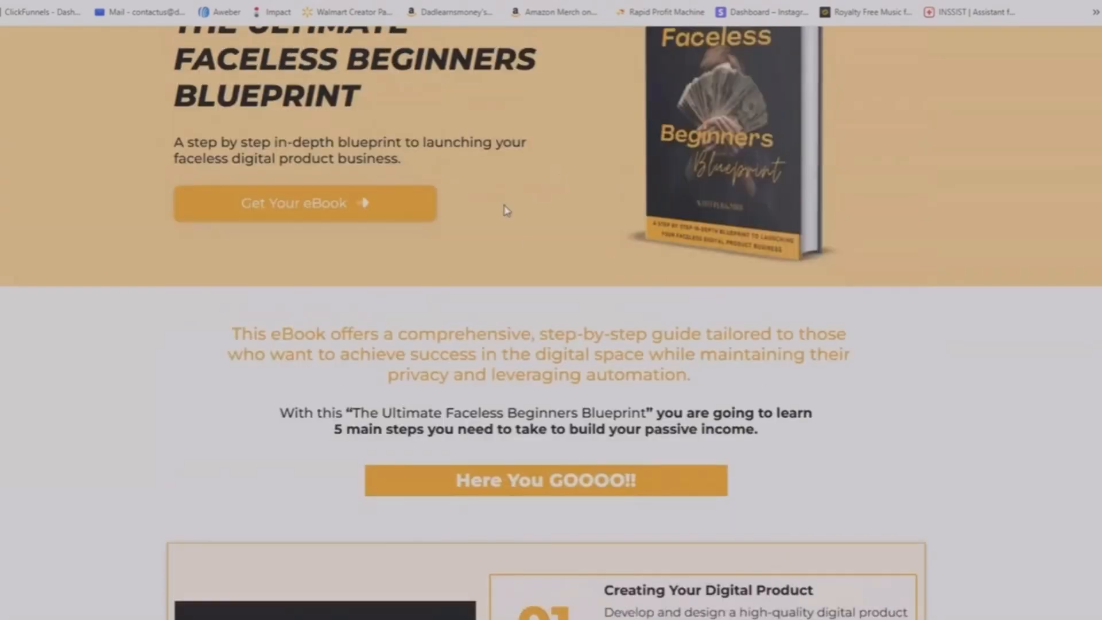
{"action": "scroll", "coordinate": [507, 213], "scroll_direction": "up", "scroll_amount": 2}
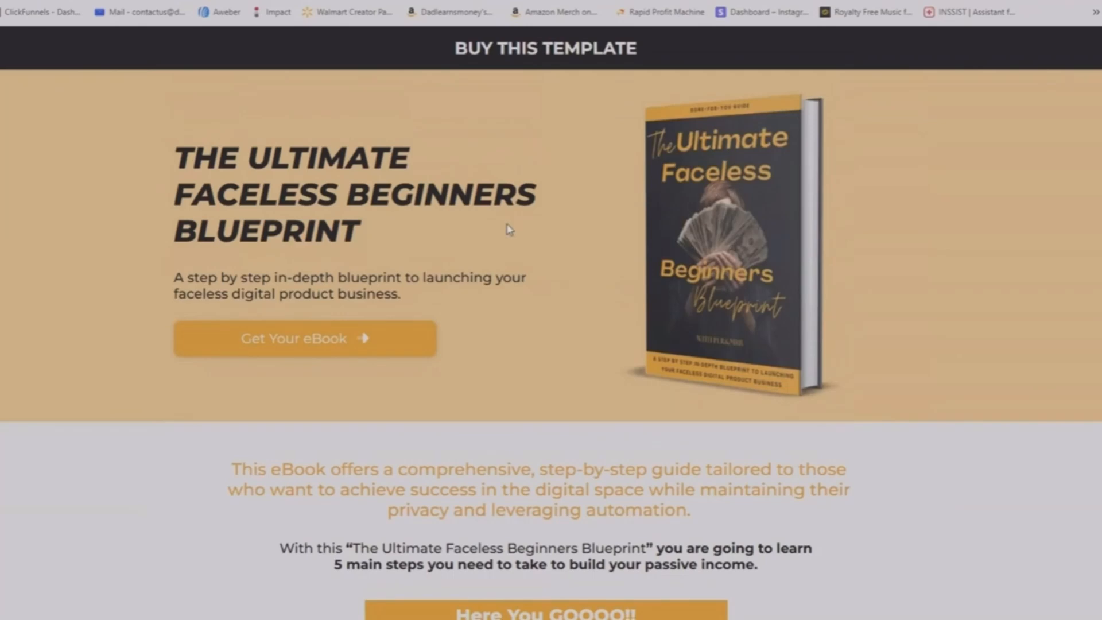
{"action": "scroll", "coordinate": [507, 228], "scroll_direction": "down", "scroll_amount": 3}
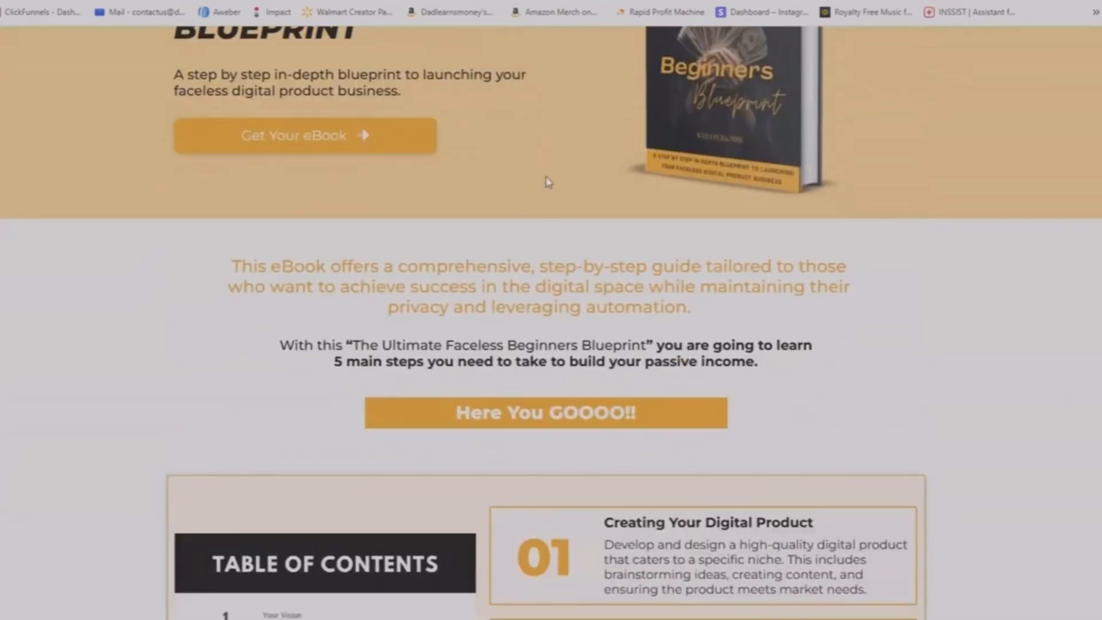
{"action": "scroll", "coordinate": [574, 236], "scroll_direction": "down", "scroll_amount": 3}
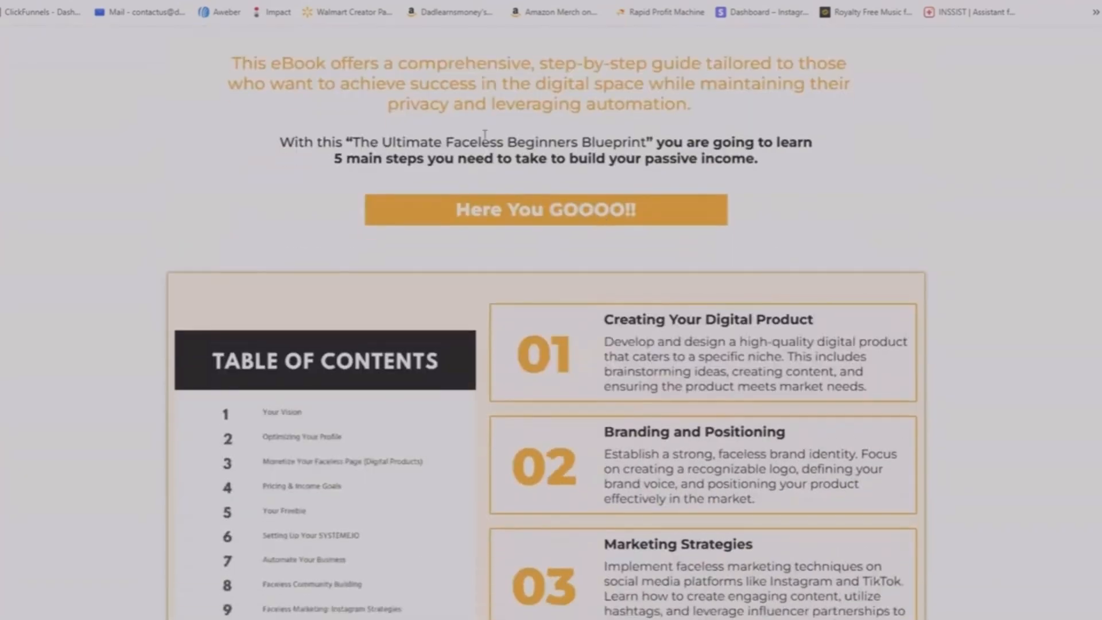
{"action": "scroll", "coordinate": [525, 104], "scroll_direction": "down", "scroll_amount": 2}
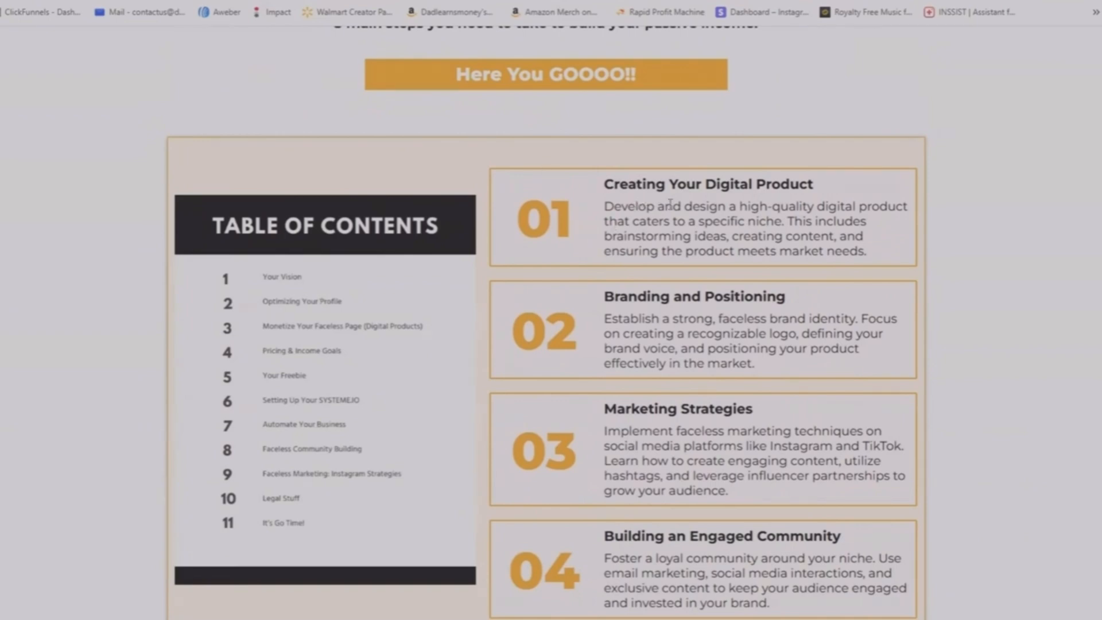
{"action": "scroll", "coordinate": [651, 242], "scroll_direction": "down", "scroll_amount": 1}
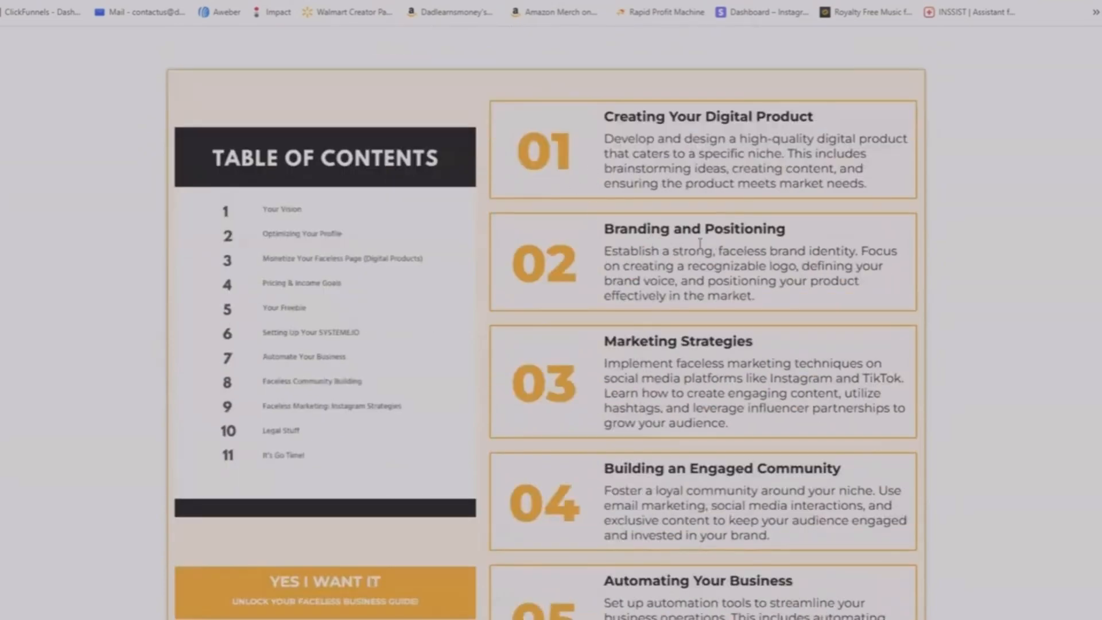
{"action": "scroll", "coordinate": [700, 243], "scroll_direction": "down", "scroll_amount": 2}
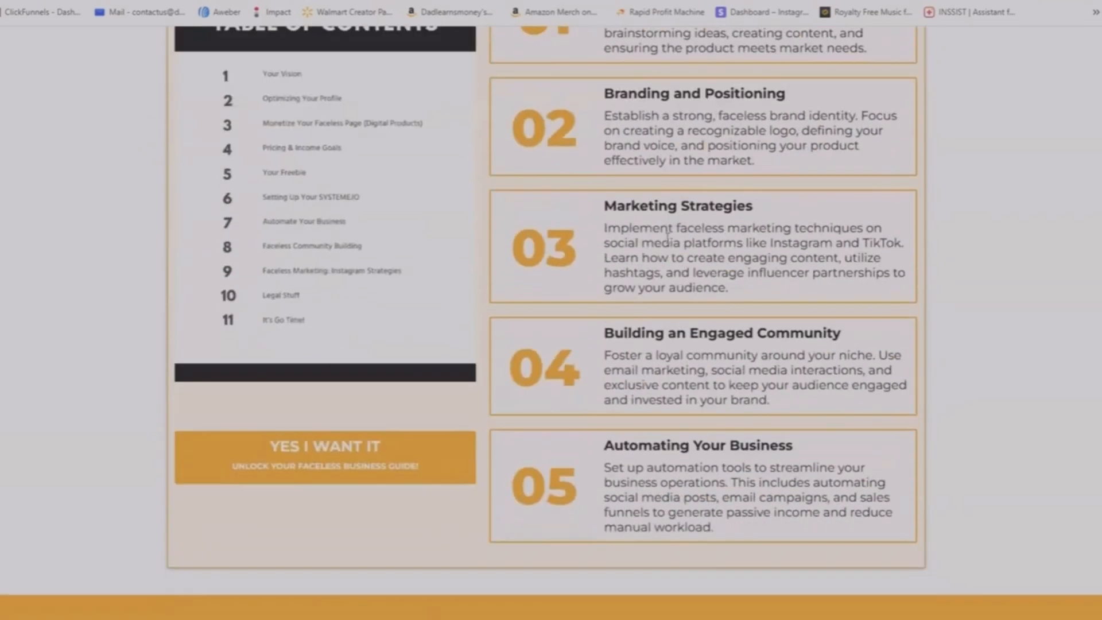
{"action": "scroll", "coordinate": [675, 267], "scroll_direction": "down", "scroll_amount": 2}
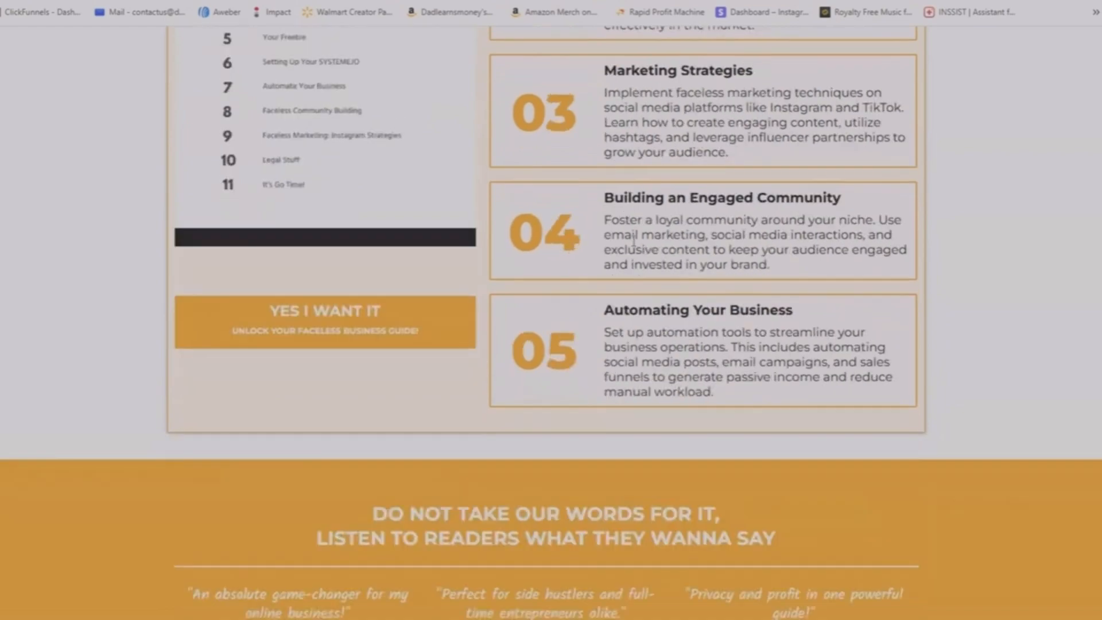
{"action": "scroll", "coordinate": [577, 213], "scroll_direction": "down", "scroll_amount": 3}
{"action": "scroll", "coordinate": [996, 248], "scroll_direction": "up", "scroll_amount": 13}
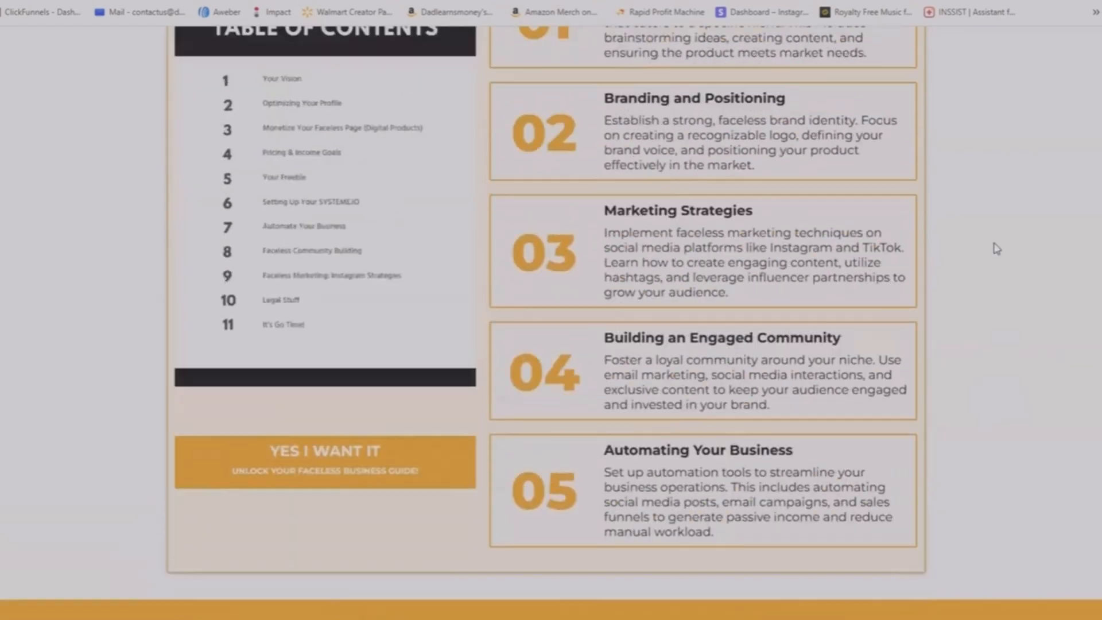
{"action": "scroll", "coordinate": [997, 249], "scroll_direction": "up", "scroll_amount": 2}
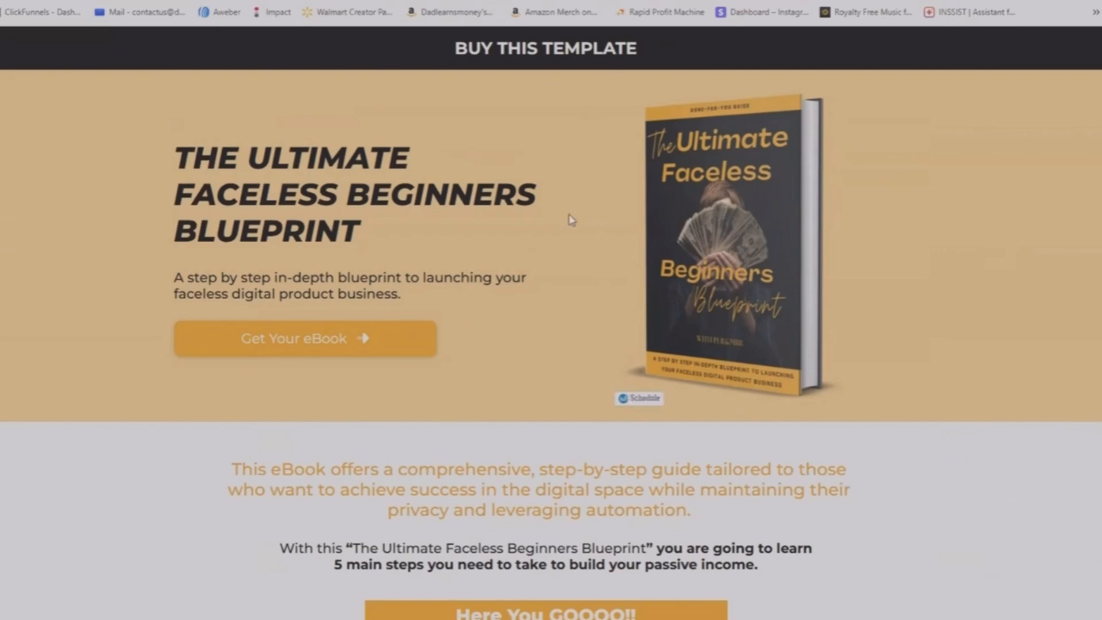
Review the sales page from the headline down through the reader testimonials to the closing ebook offer.
{"action": "scroll", "coordinate": [517, 226], "scroll_direction": "down", "scroll_amount": 2}
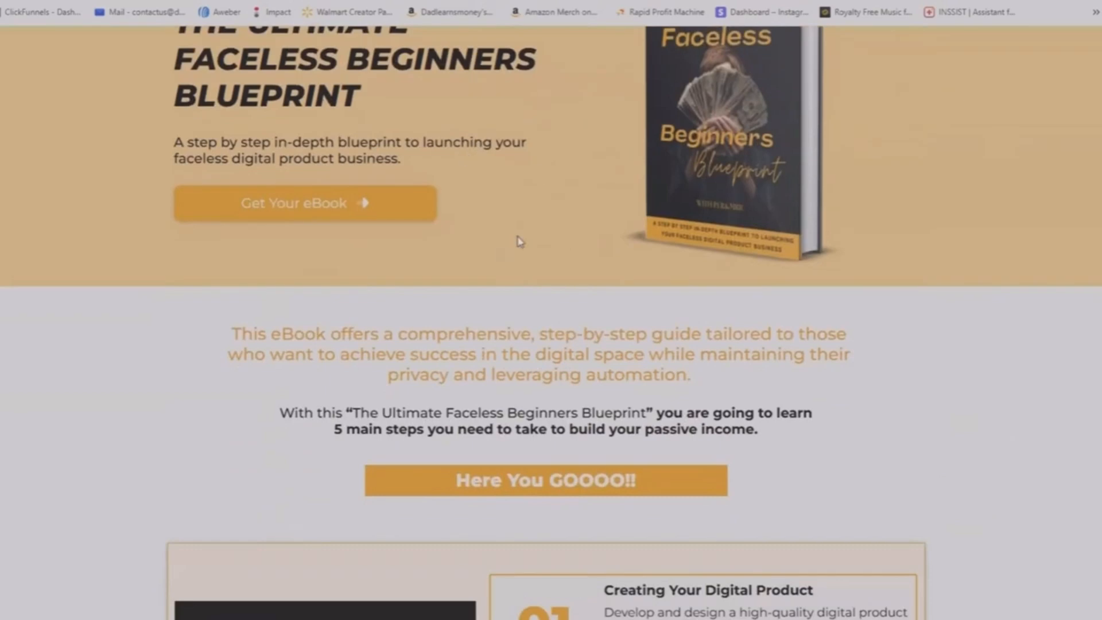
{"action": "scroll", "coordinate": [519, 241], "scroll_direction": "up", "scroll_amount": 2}
{"action": "scroll", "coordinate": [497, 323], "scroll_direction": "down", "scroll_amount": 2}
{"action": "scroll", "coordinate": [484, 264], "scroll_direction": "down", "scroll_amount": 3}
{"action": "scroll", "coordinate": [519, 241], "scroll_direction": "up", "scroll_amount": 4}
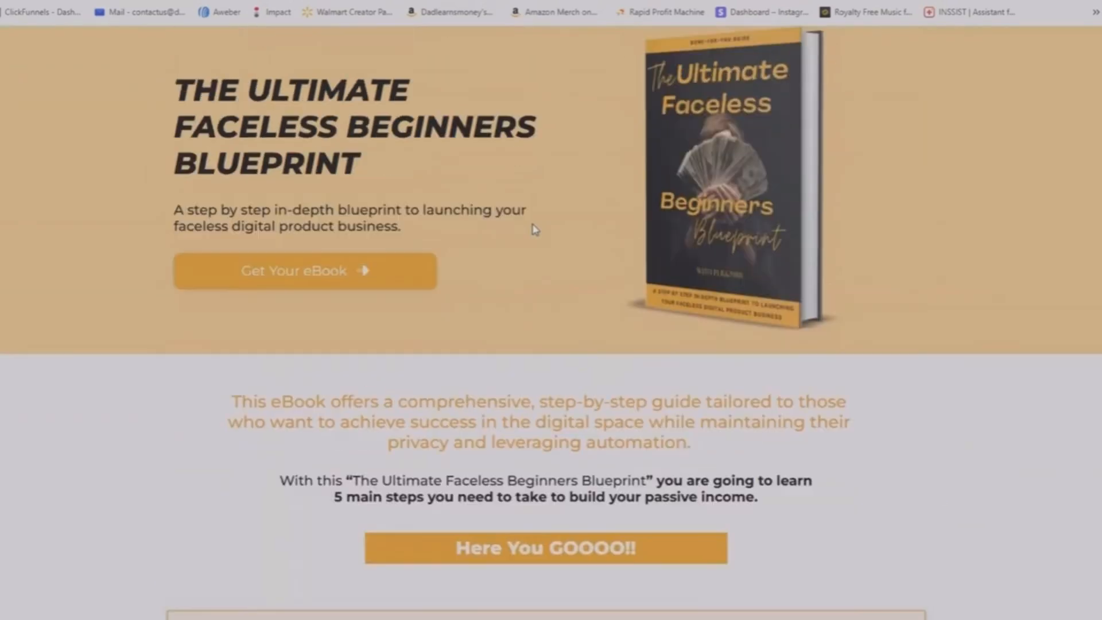
{"action": "scroll", "coordinate": [534, 229], "scroll_direction": "up", "scroll_amount": 1}
{"action": "scroll", "coordinate": [565, 285], "scroll_direction": "down", "scroll_amount": 4}
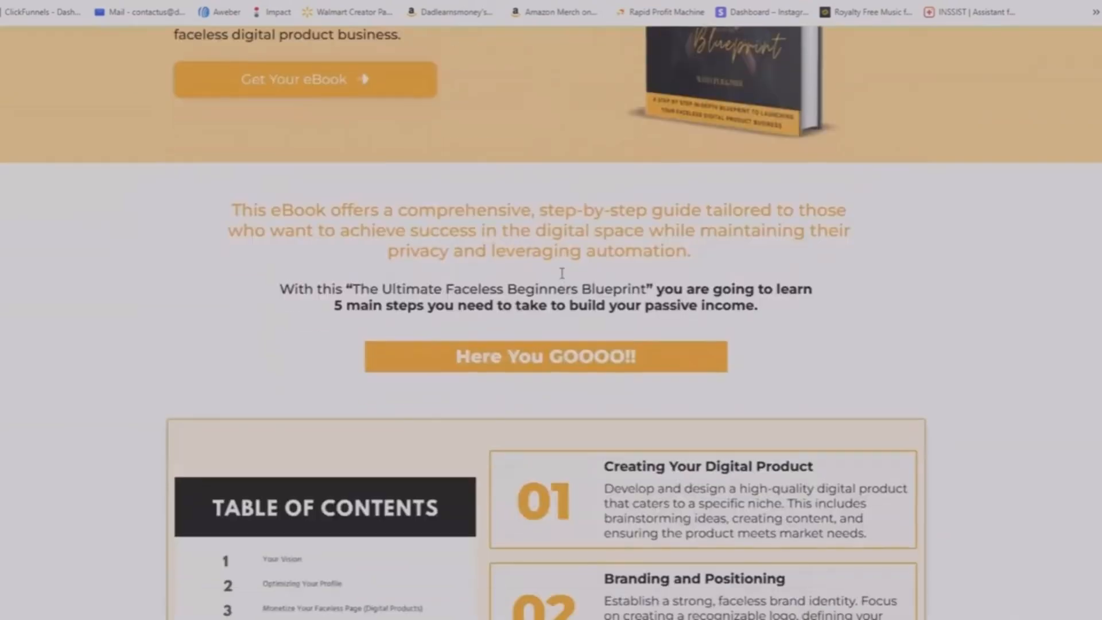
{"action": "scroll", "coordinate": [562, 273], "scroll_direction": "down", "scroll_amount": 4}
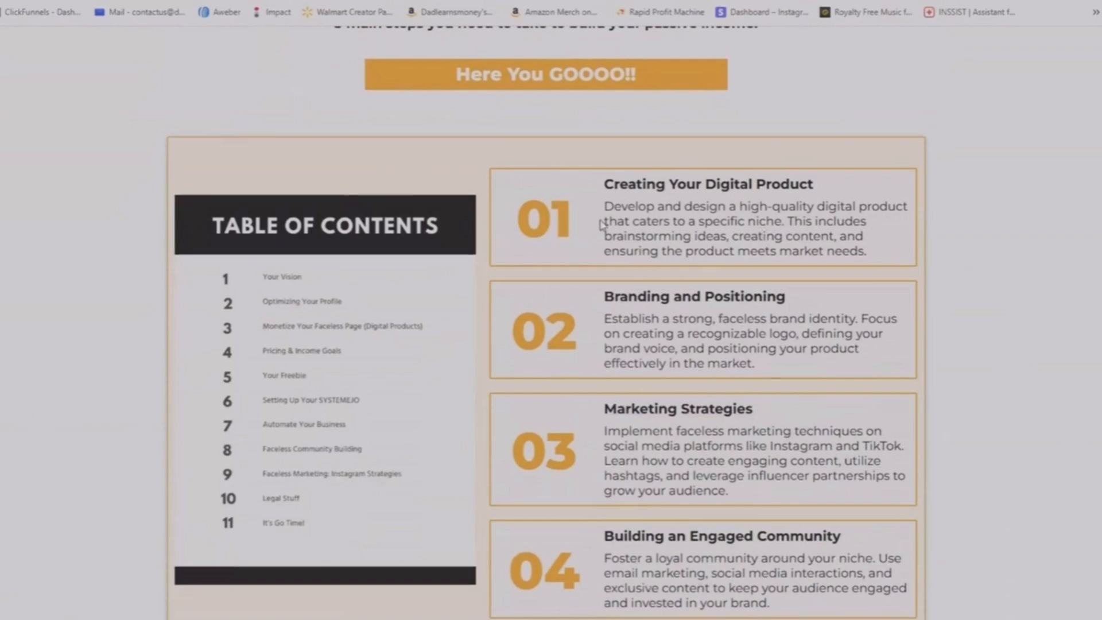
{"action": "scroll", "coordinate": [537, 155], "scroll_direction": "down", "scroll_amount": 3}
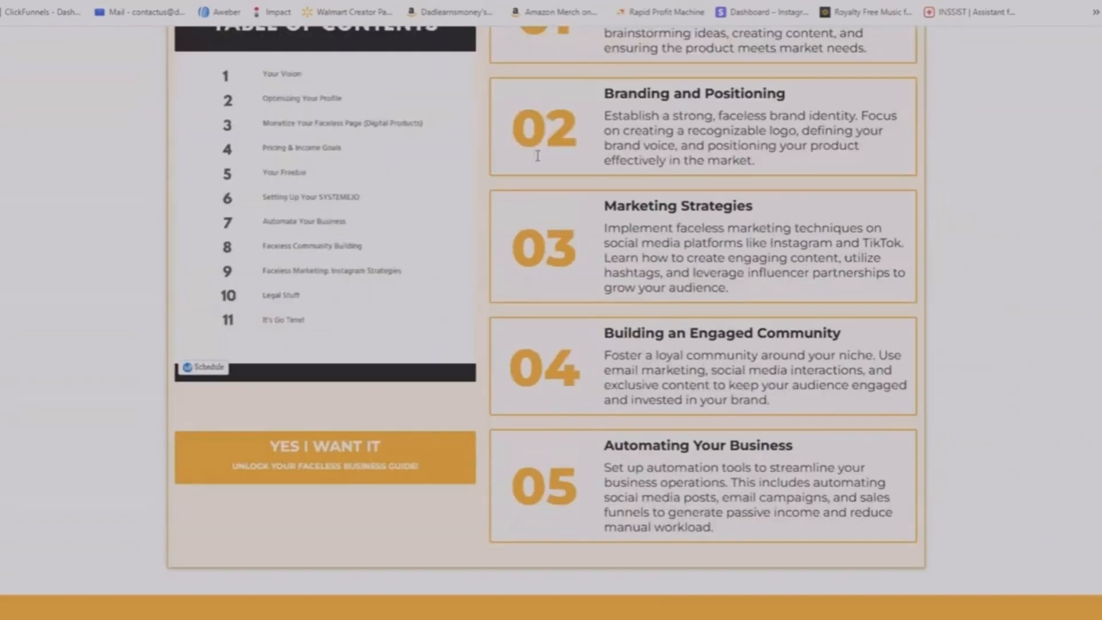
{"action": "scroll", "coordinate": [540, 254], "scroll_direction": "down", "scroll_amount": 3}
{"action": "scroll", "coordinate": [574, 319], "scroll_direction": "down", "scroll_amount": 3}
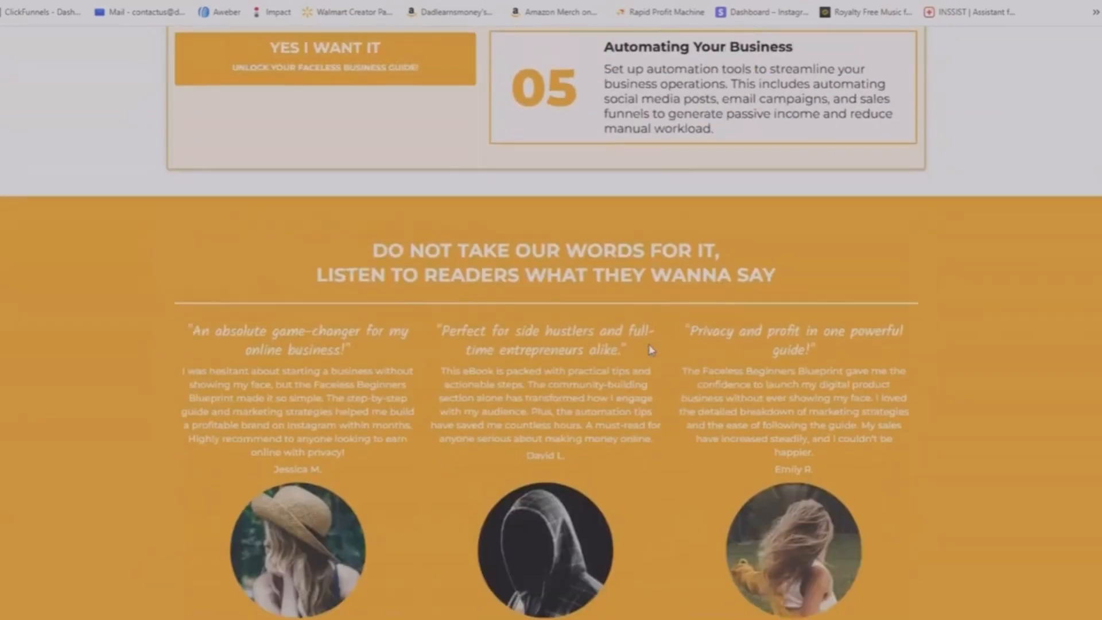
{"action": "scroll", "coordinate": [505, 313], "scroll_direction": "down", "scroll_amount": 3}
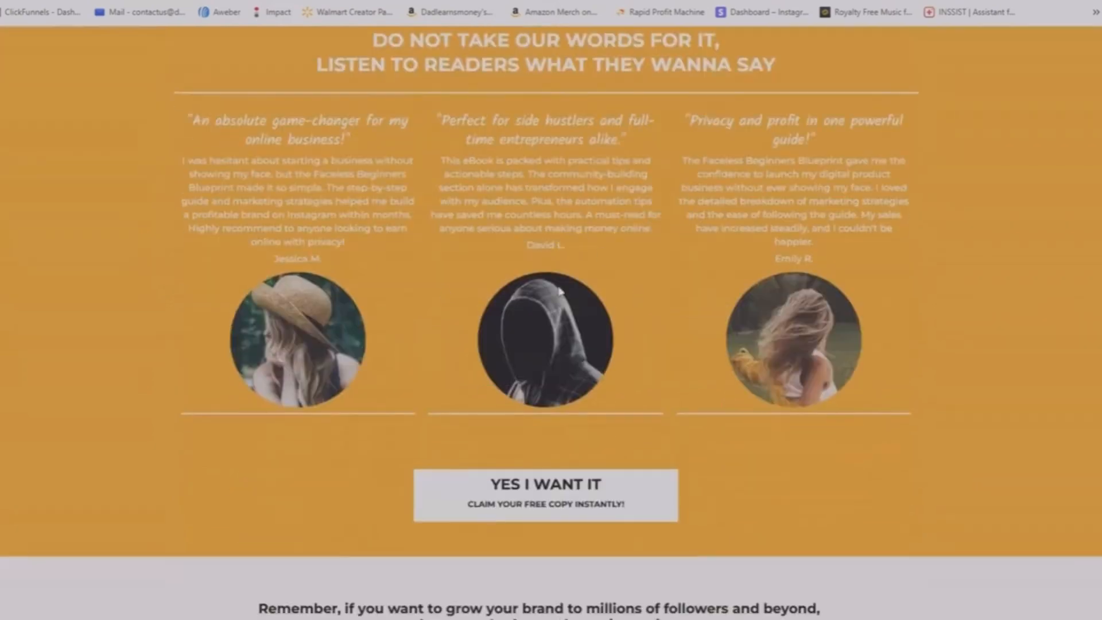
{"action": "scroll", "coordinate": [574, 296], "scroll_direction": "down", "scroll_amount": 4}
{"action": "scroll", "coordinate": [520, 328], "scroll_direction": "down", "scroll_amount": 4}
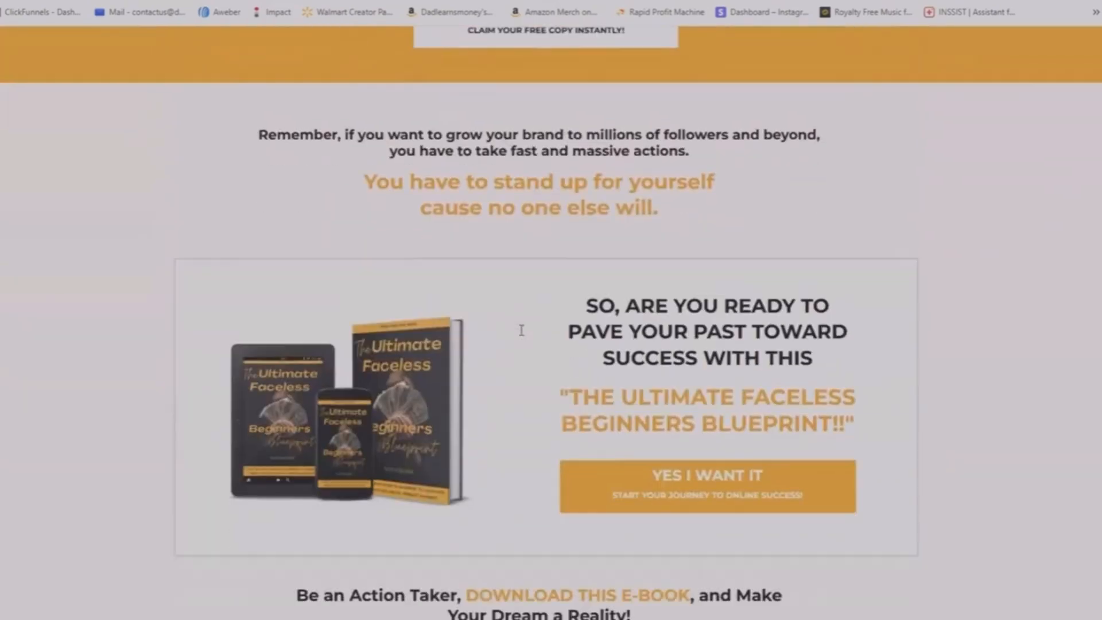
{"action": "scroll", "coordinate": [554, 339], "scroll_direction": "up", "scroll_amount": 3}
{"action": "scroll", "coordinate": [563, 338], "scroll_direction": "up", "scroll_amount": 3}
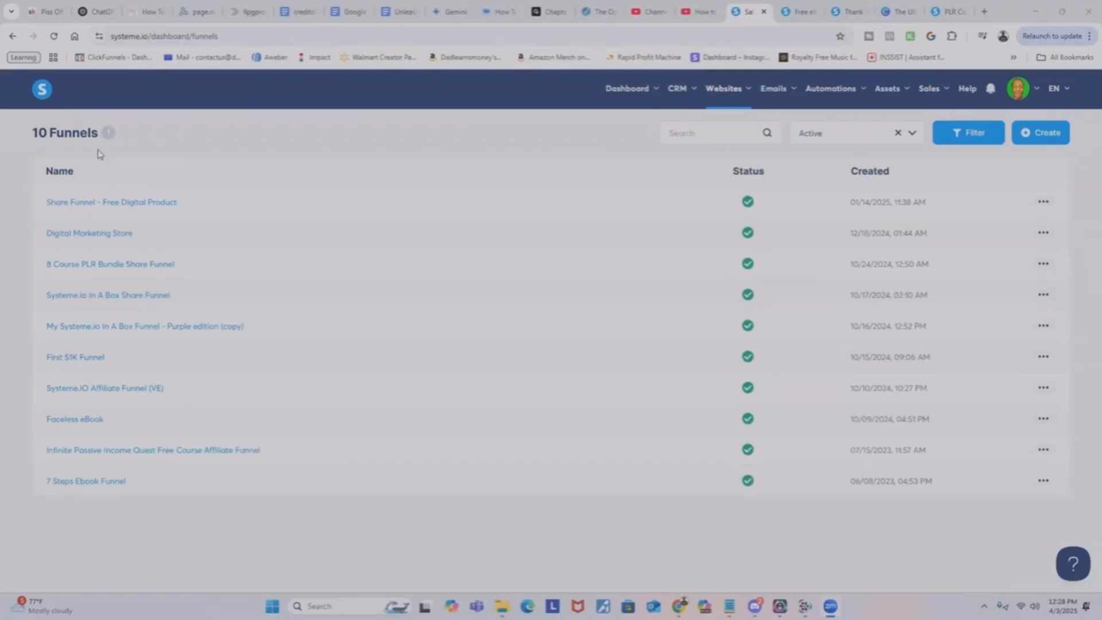
Copy the share link of the Faceless eBook funnel to the clipboard.
{"action": "mouse_move", "coordinate": [729, 96]}
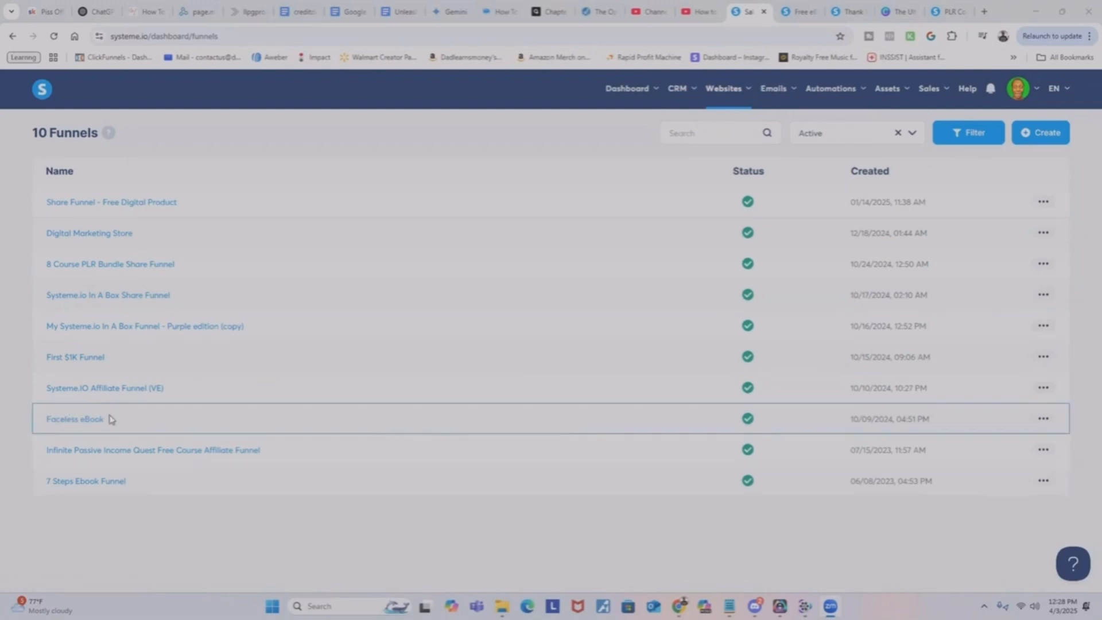
{"action": "left_click", "coordinate": [1044, 419]}
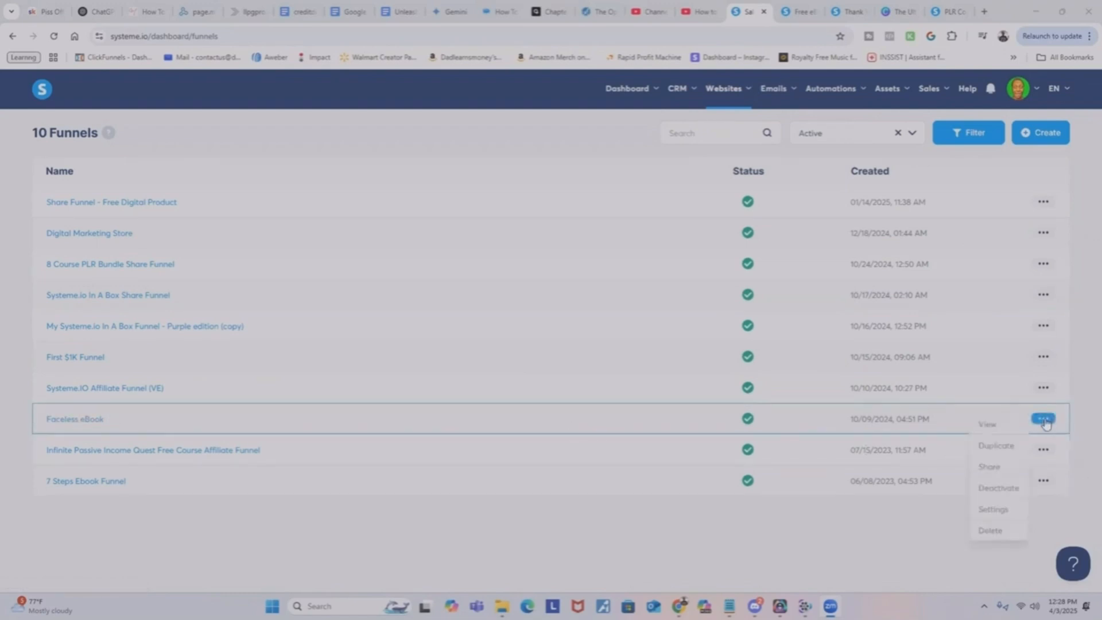
{"action": "left_click", "coordinate": [994, 467]}
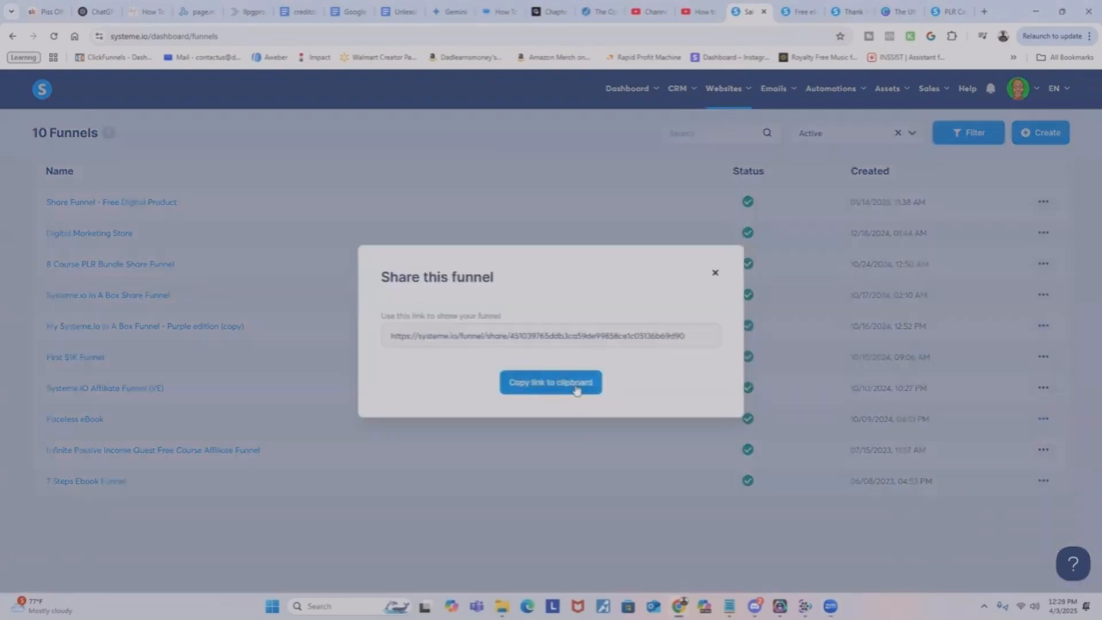
{"action": "left_click", "coordinate": [545, 380]}
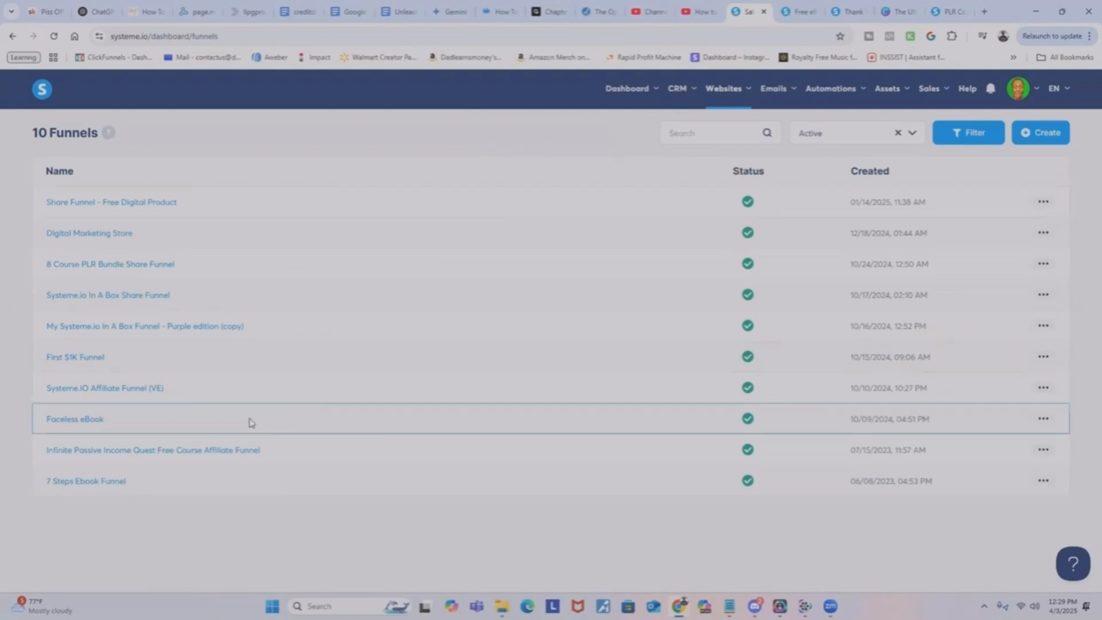
Open the Faceless eBook funnel and load its Faceless Opt-in page for editing.
{"action": "left_click", "coordinate": [119, 409]}
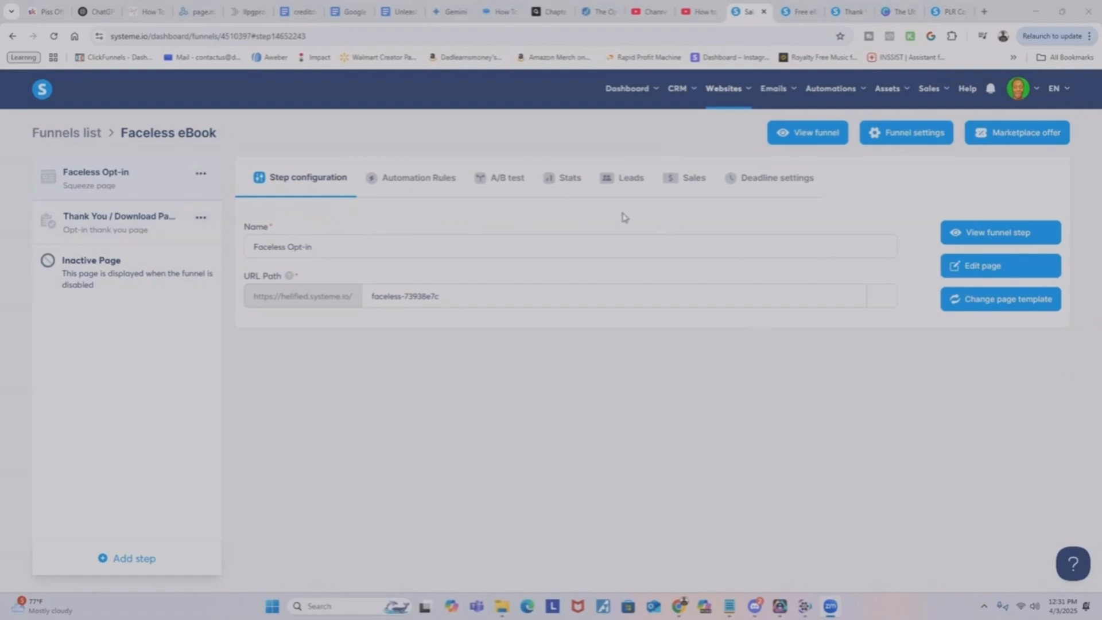
{"action": "left_click", "coordinate": [1006, 268]}
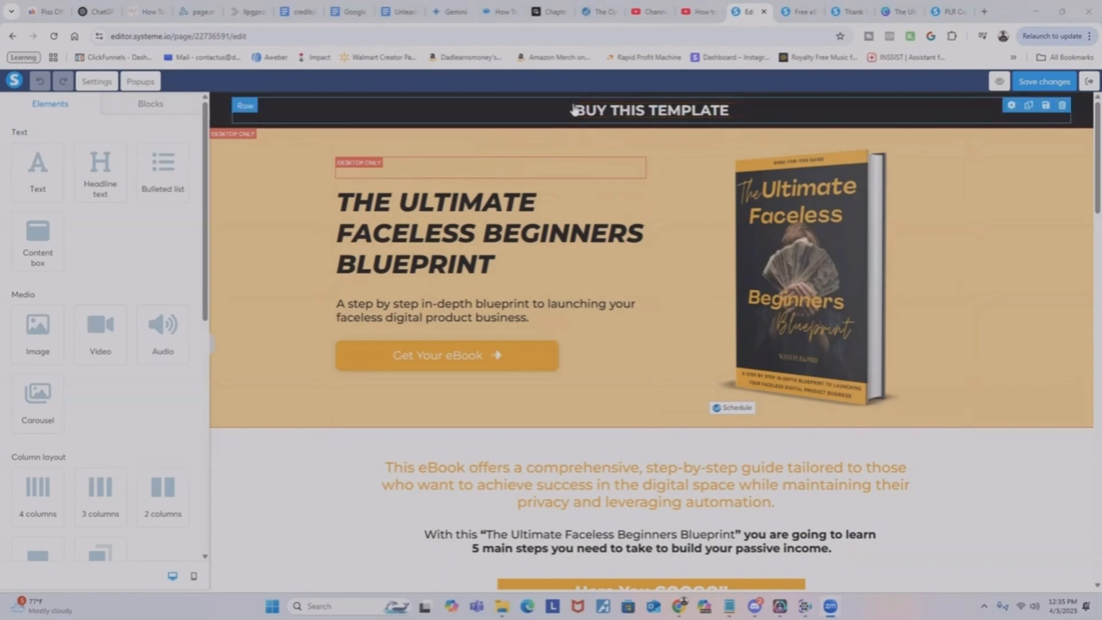
Exit the page editor and copy the URL of the funnel's Faceless Template order form step.
{"action": "left_click", "coordinate": [1089, 84]}
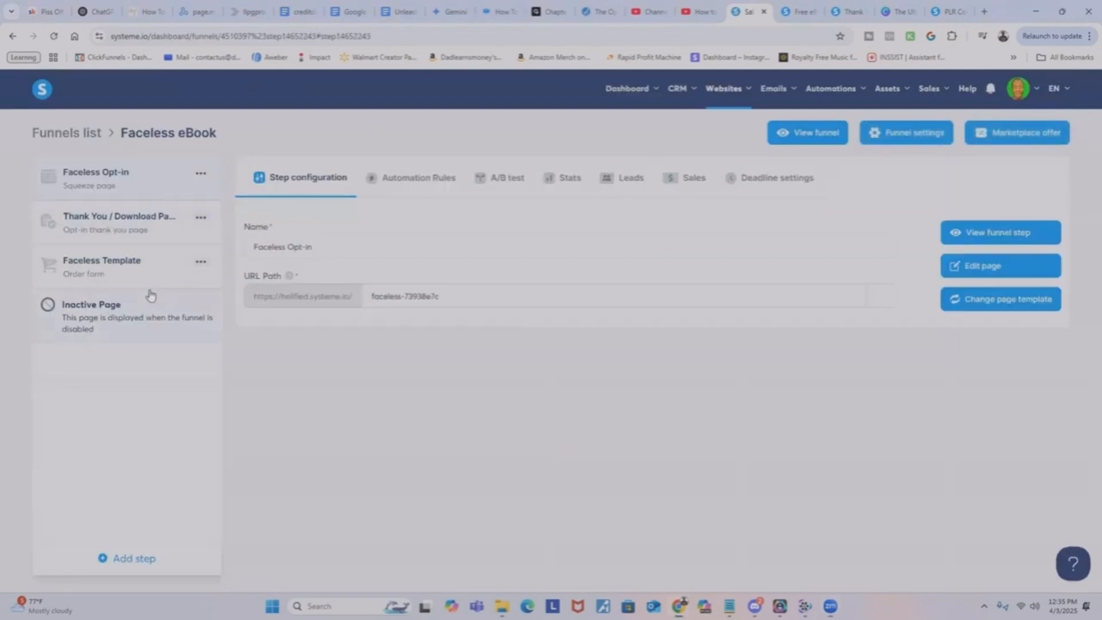
{"action": "left_click", "coordinate": [112, 275]}
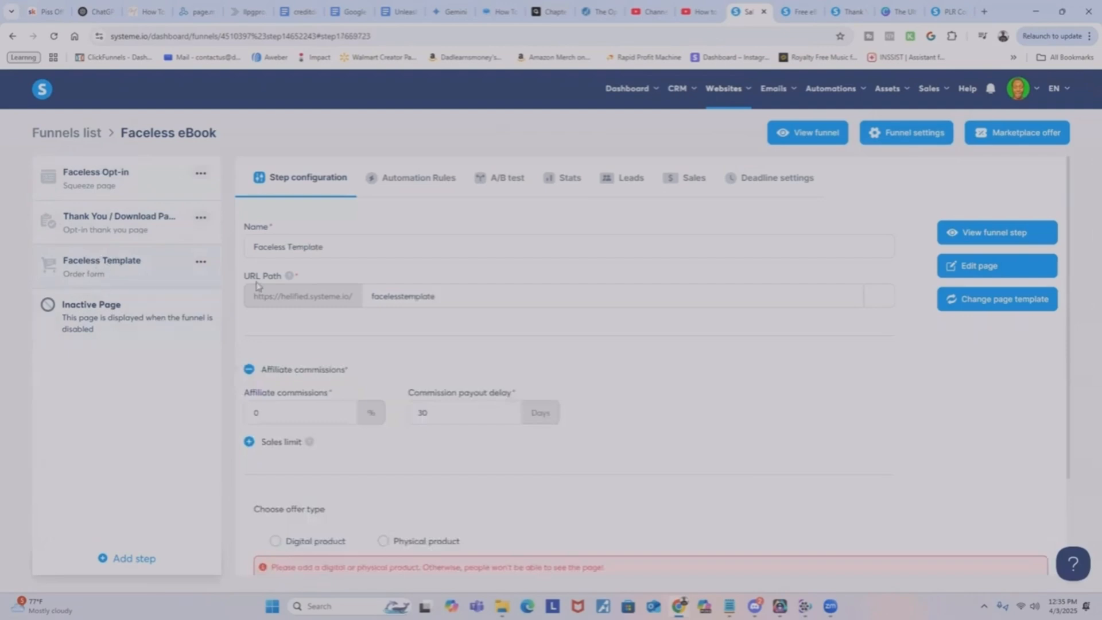
{"action": "left_click", "coordinate": [880, 297]}
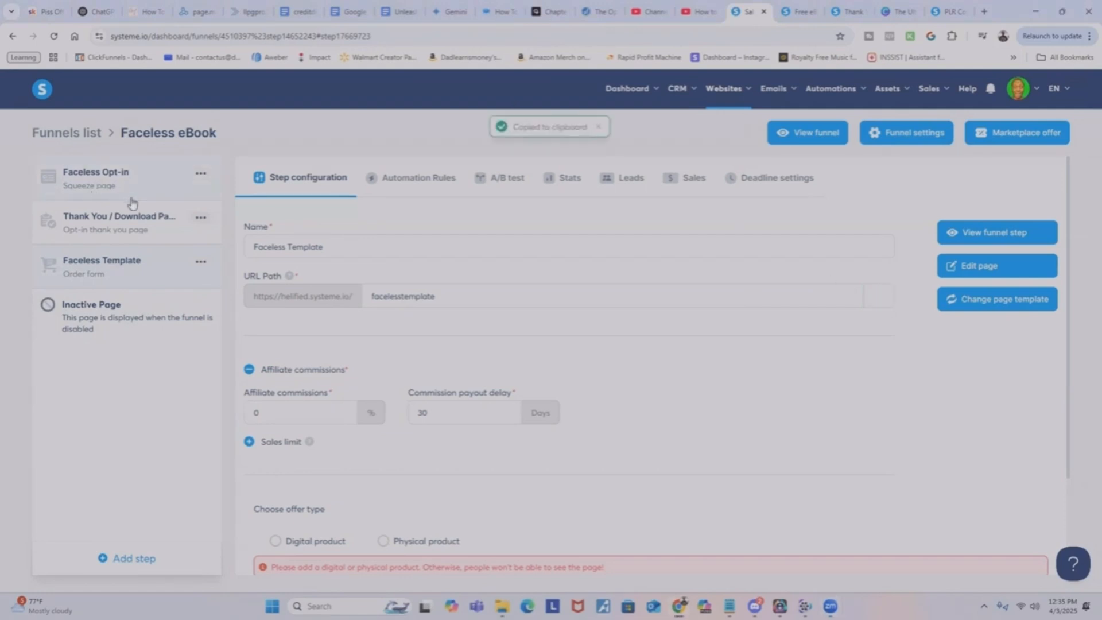
Link the BUY THIS TEMPLATE header text on the Faceless Opt-in page to the copied facelesstemplate URL.
{"action": "left_click", "coordinate": [107, 182]}
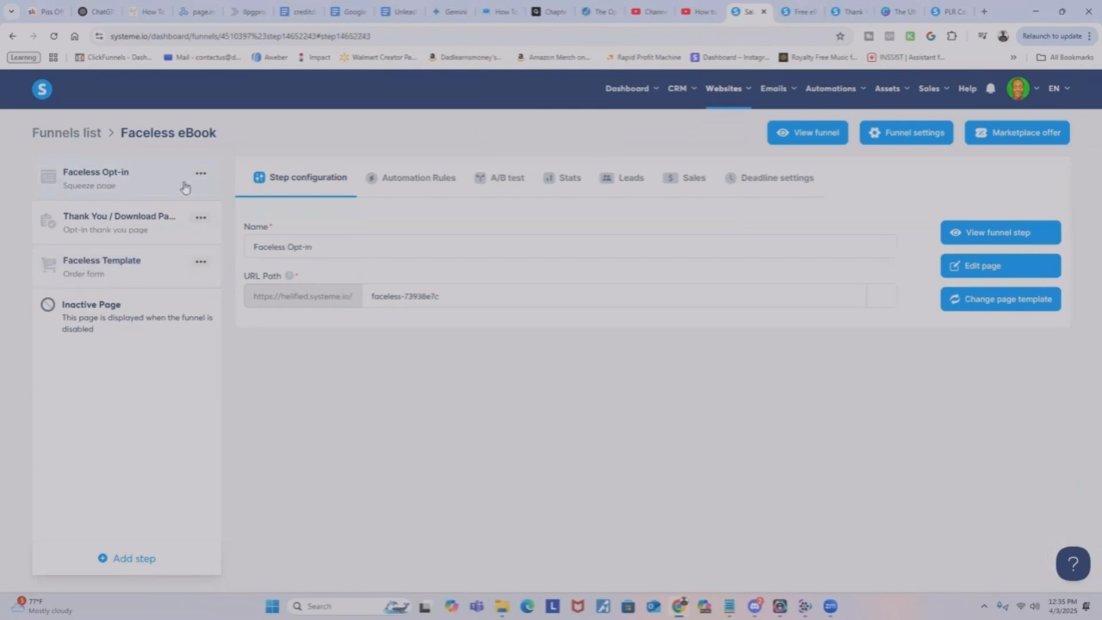
{"action": "left_click", "coordinate": [1008, 266]}
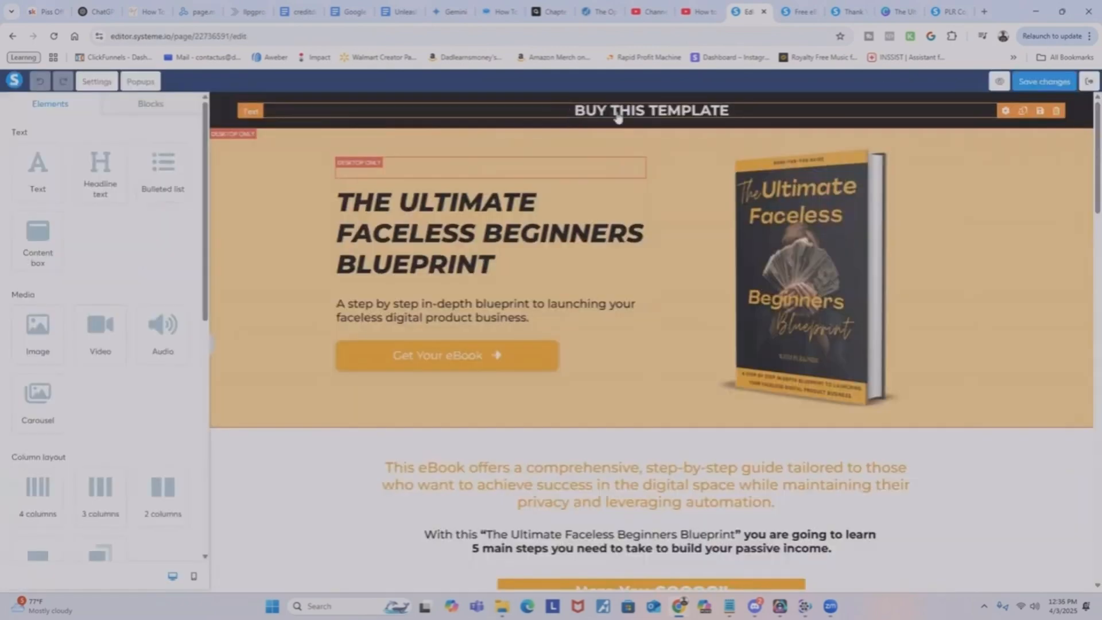
{"action": "left_click", "coordinate": [618, 116]}
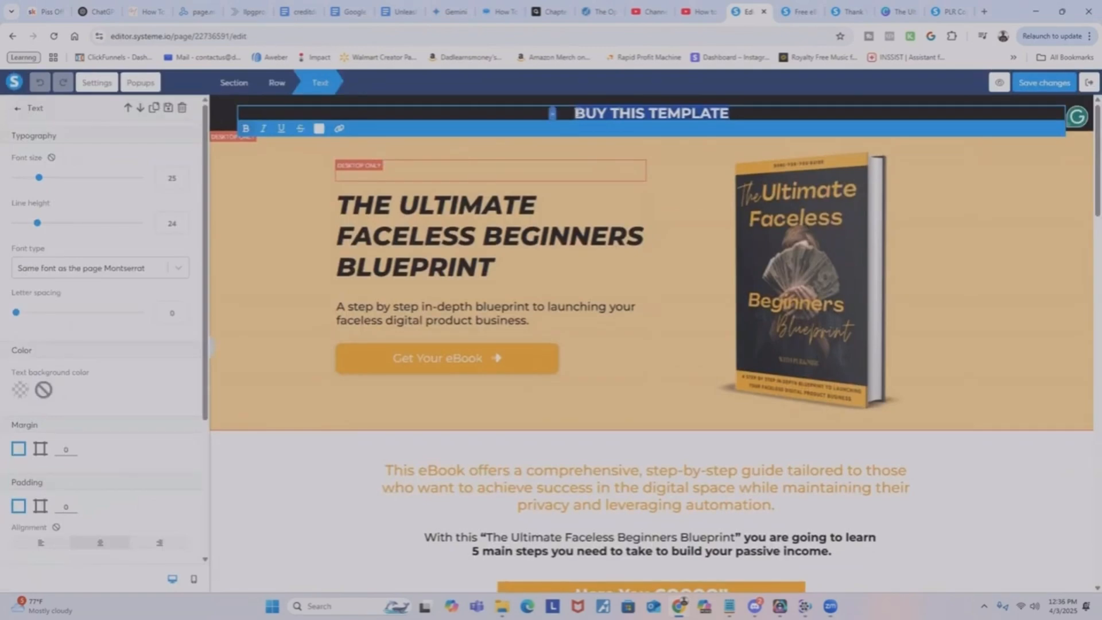
{"action": "left_click", "coordinate": [339, 129]}
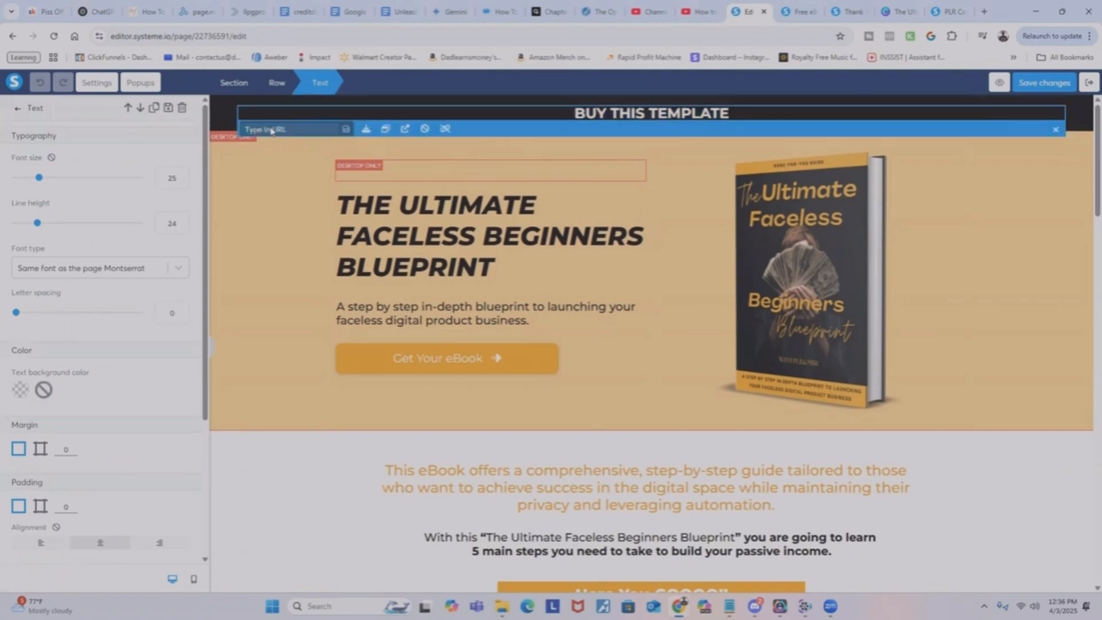
{"action": "right_click", "coordinate": [252, 131]}
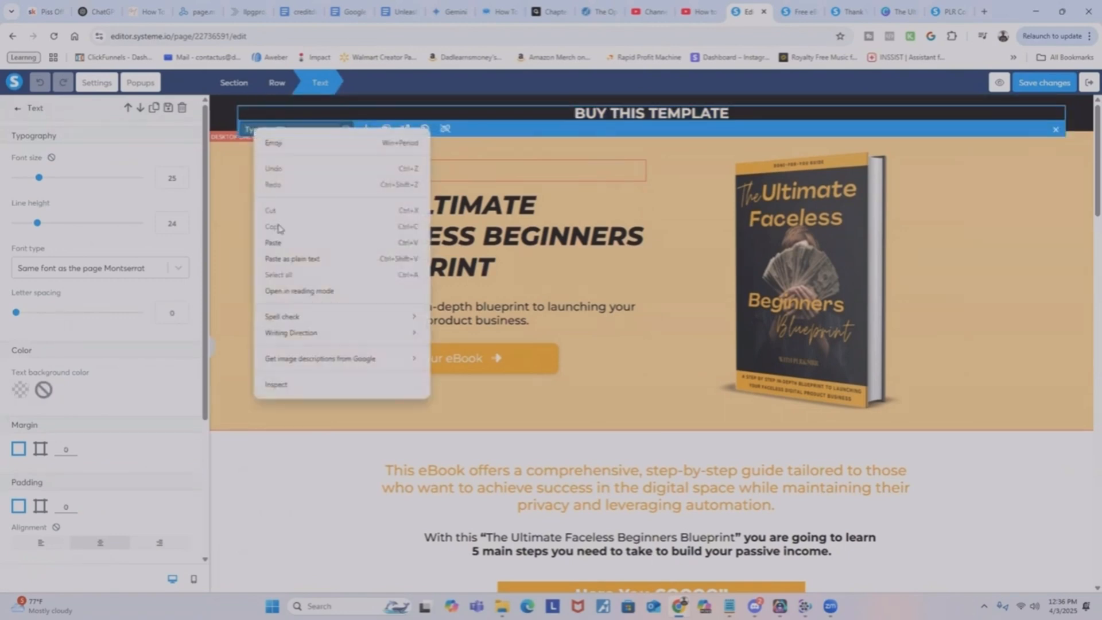
{"action": "left_click", "coordinate": [281, 247]}
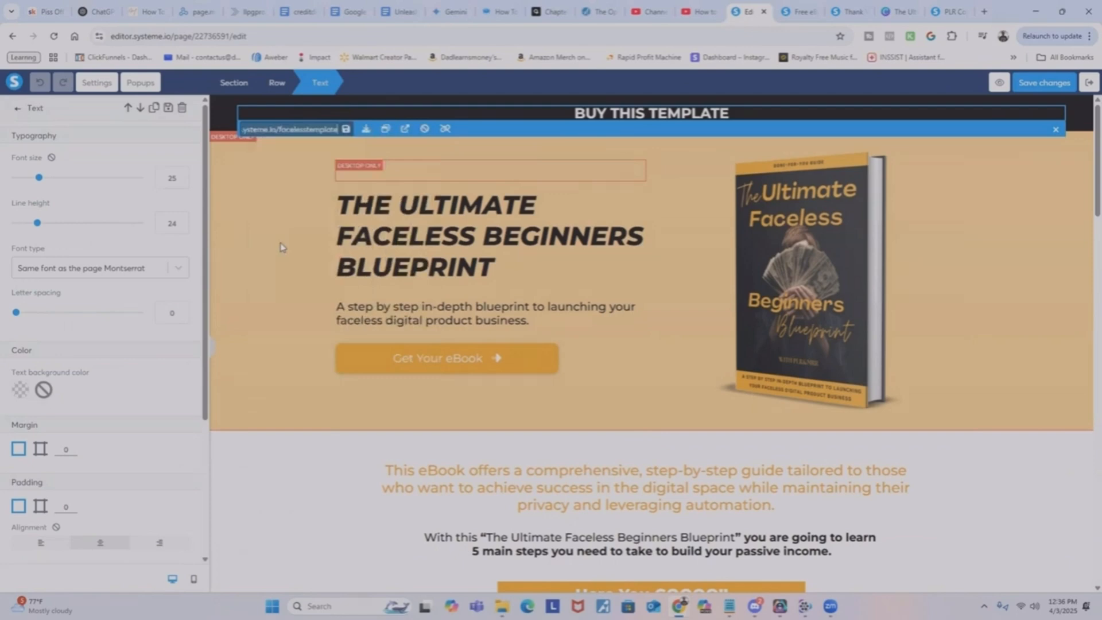
{"action": "left_click", "coordinate": [346, 130]}
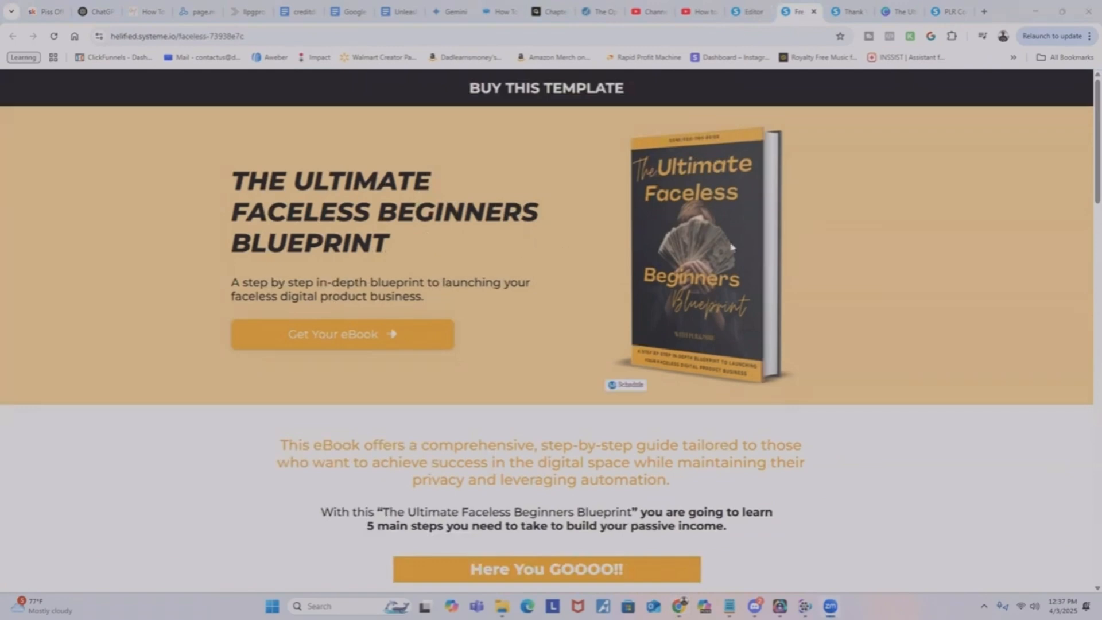
Review the live Faceless opt-in page from its BUY THIS TEMPLATE header through the table of contents and testimonials.
{"action": "scroll", "coordinate": [632, 201], "scroll_direction": "down", "scroll_amount": 3}
{"action": "scroll", "coordinate": [662, 167], "scroll_direction": "up", "scroll_amount": 3}
{"action": "scroll", "coordinate": [543, 300], "scroll_direction": "down", "scroll_amount": 5}
{"action": "scroll", "coordinate": [409, 182], "scroll_direction": "up", "scroll_amount": 1}
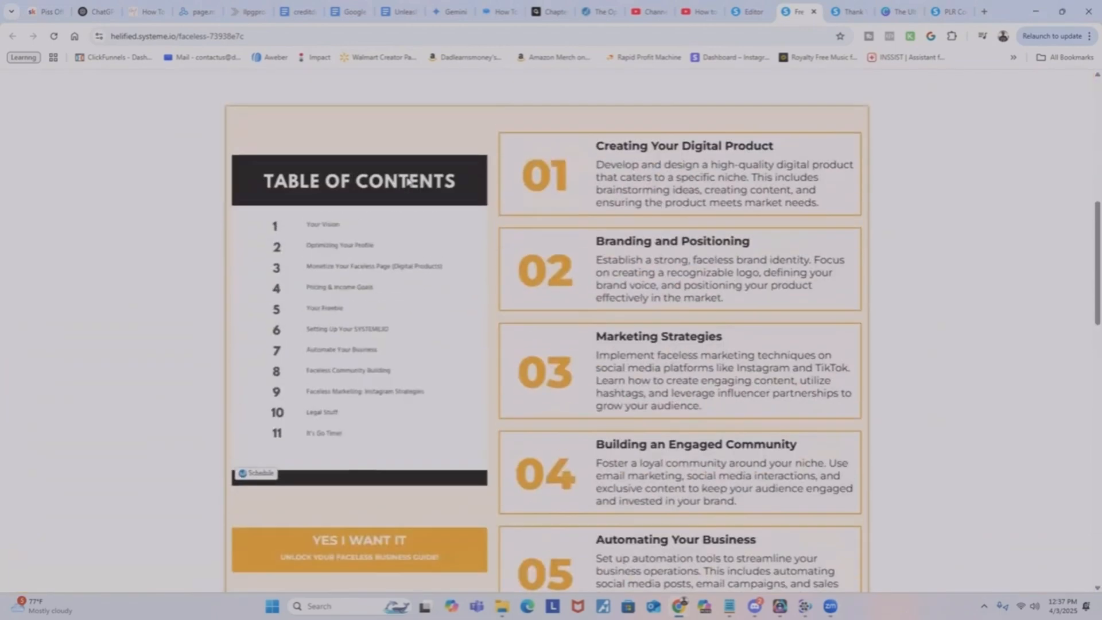
{"action": "scroll", "coordinate": [579, 215], "scroll_direction": "down", "scroll_amount": 9}
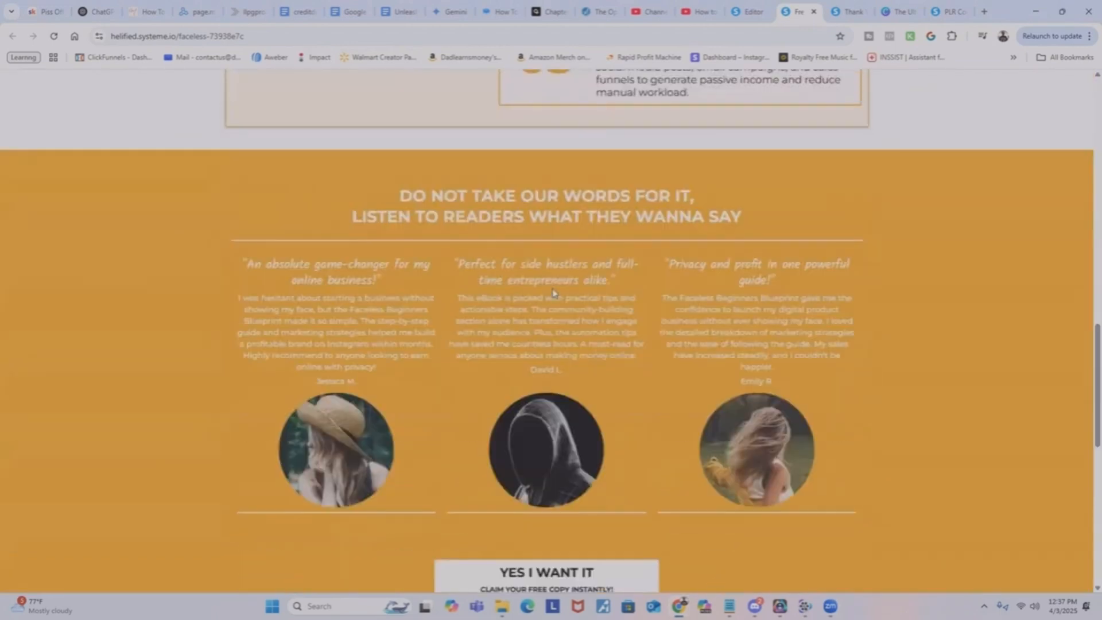
{"action": "scroll", "coordinate": [441, 332], "scroll_direction": "down", "scroll_amount": 5}
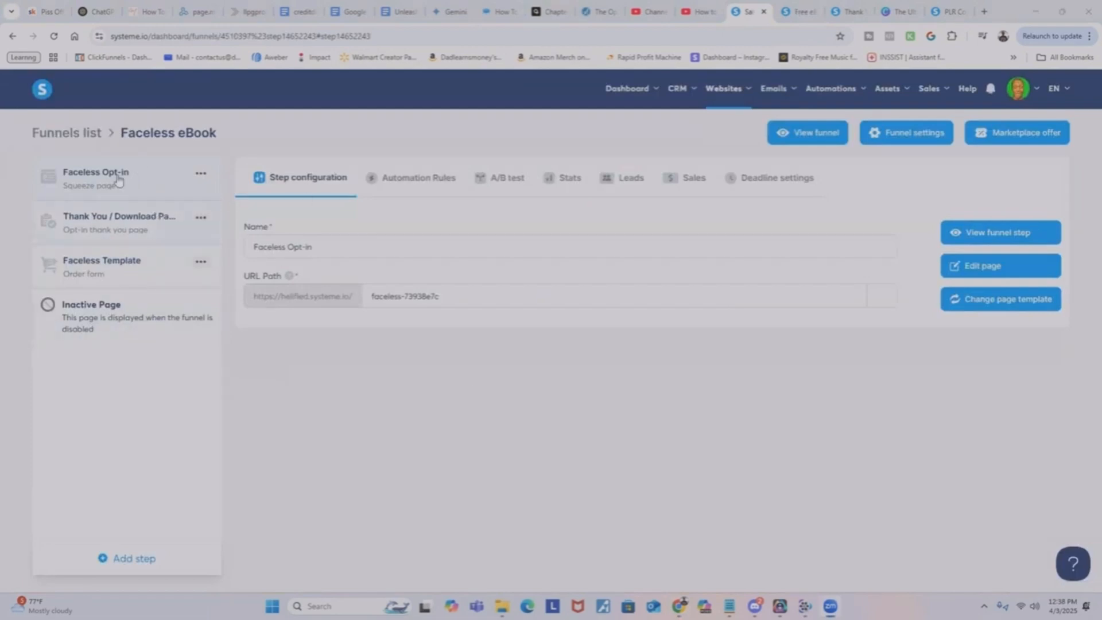
{"action": "left_click", "coordinate": [795, 11]}
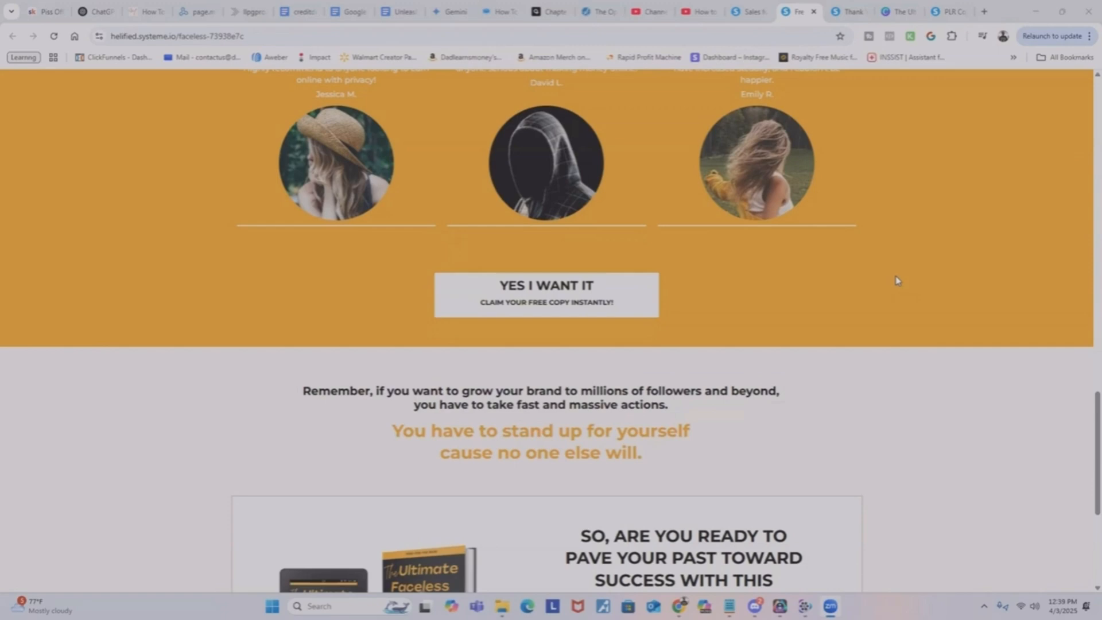
Set the Faceless Template order form's offer type to Digital product and add a new digital product named Faceless Template.
{"action": "left_click", "coordinate": [741, 14]}
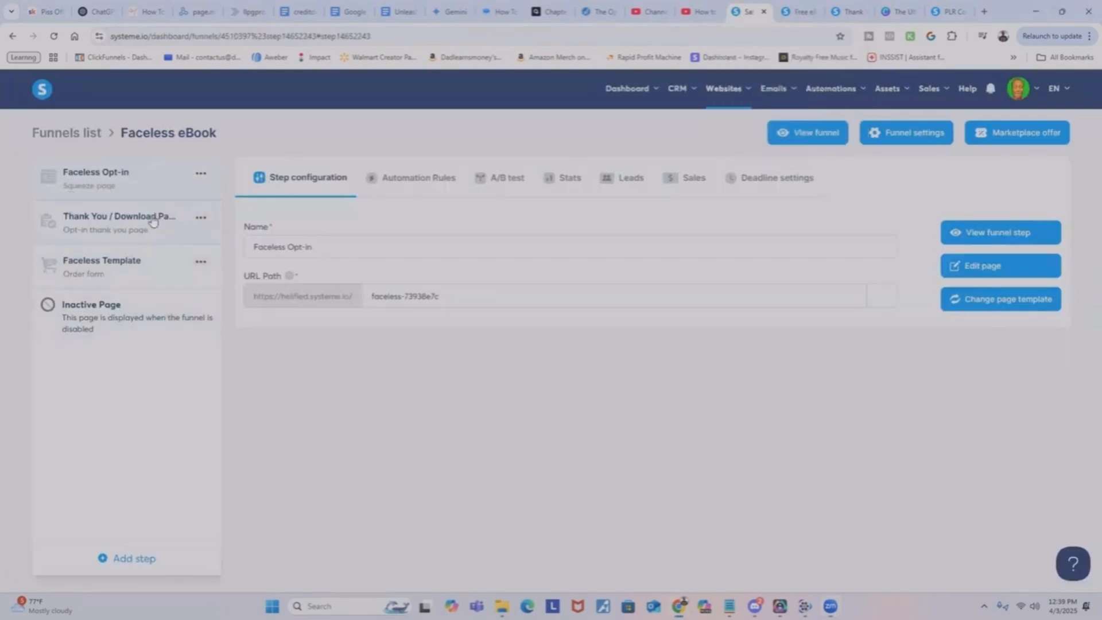
{"action": "left_click", "coordinate": [120, 268]}
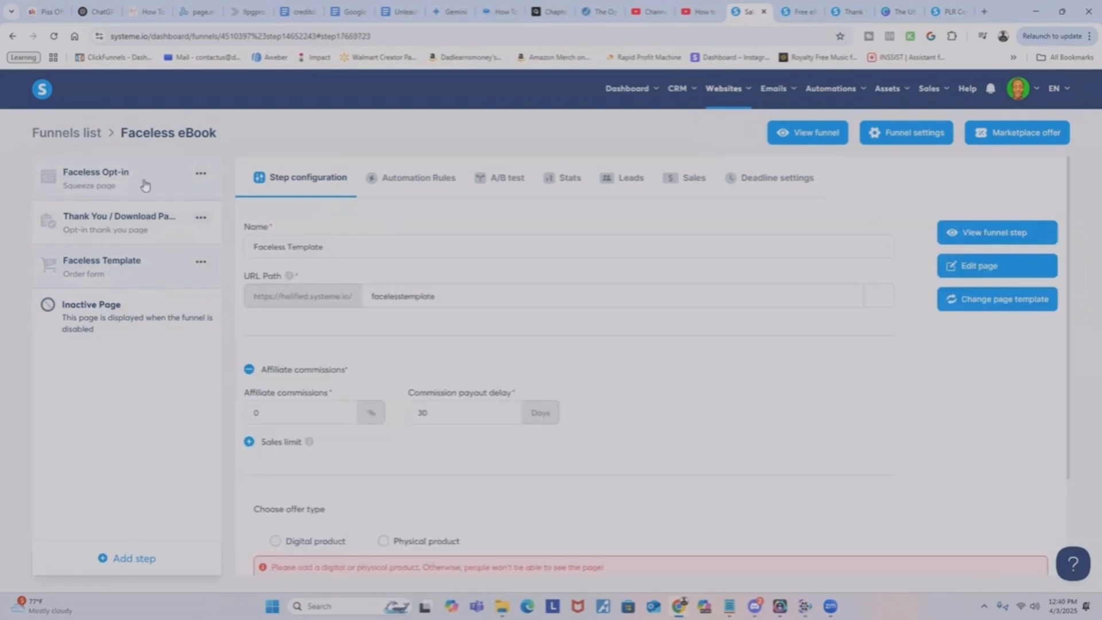
{"action": "scroll", "coordinate": [271, 265], "scroll_direction": "down", "scroll_amount": 1}
{"action": "scroll", "coordinate": [271, 266], "scroll_direction": "down", "scroll_amount": 1}
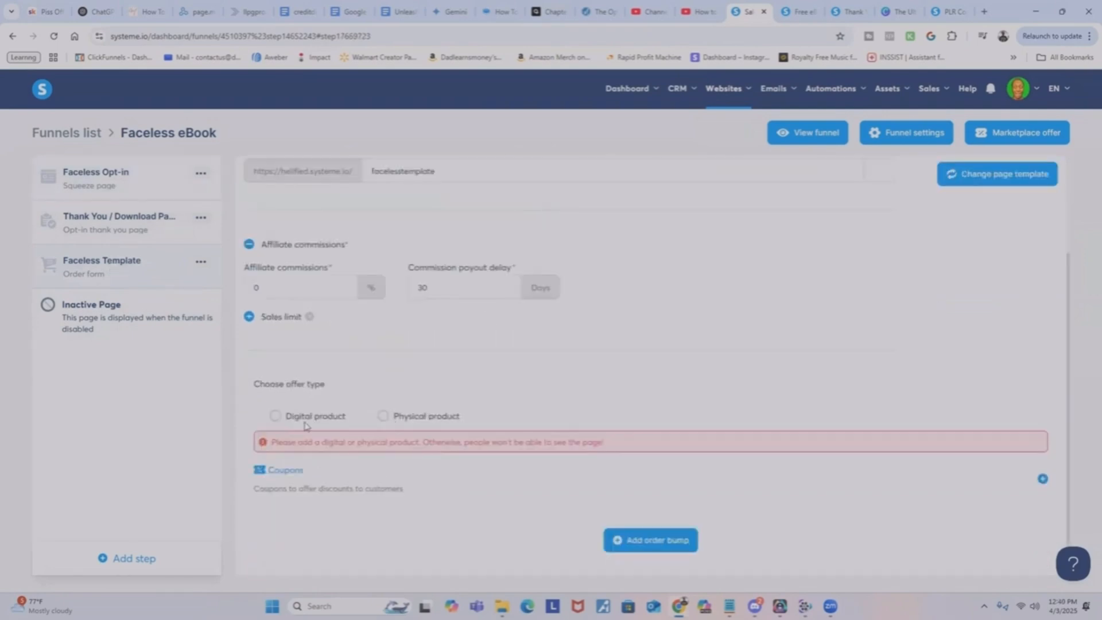
{"action": "left_click", "coordinate": [277, 421]}
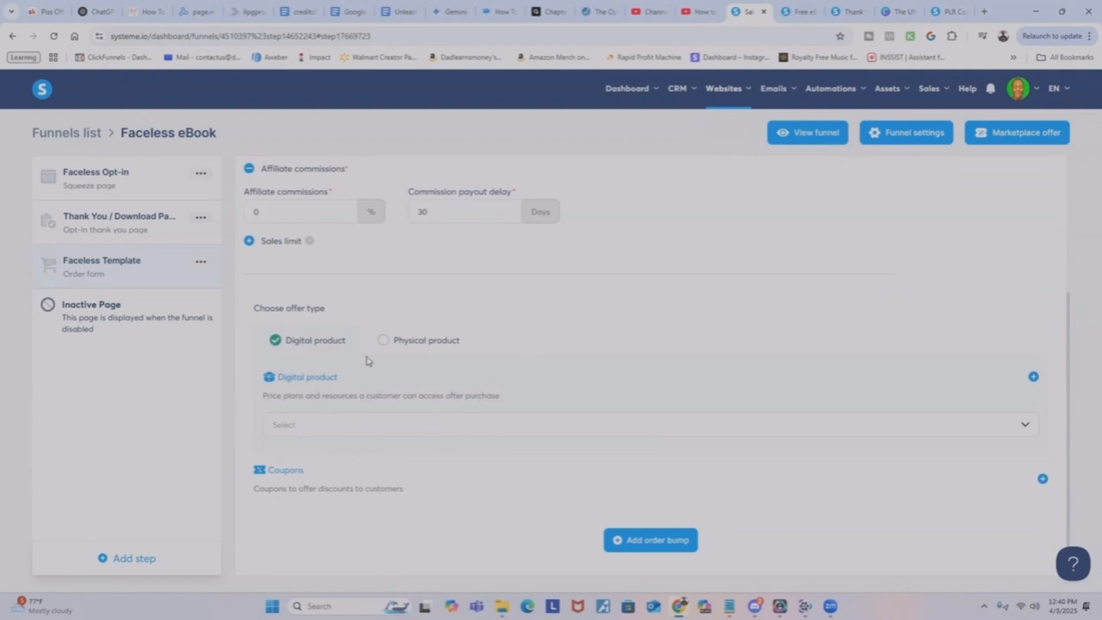
{"action": "left_click", "coordinate": [1034, 379]}
{"action": "scroll", "coordinate": [393, 420], "scroll_direction": "down", "scroll_amount": 1}
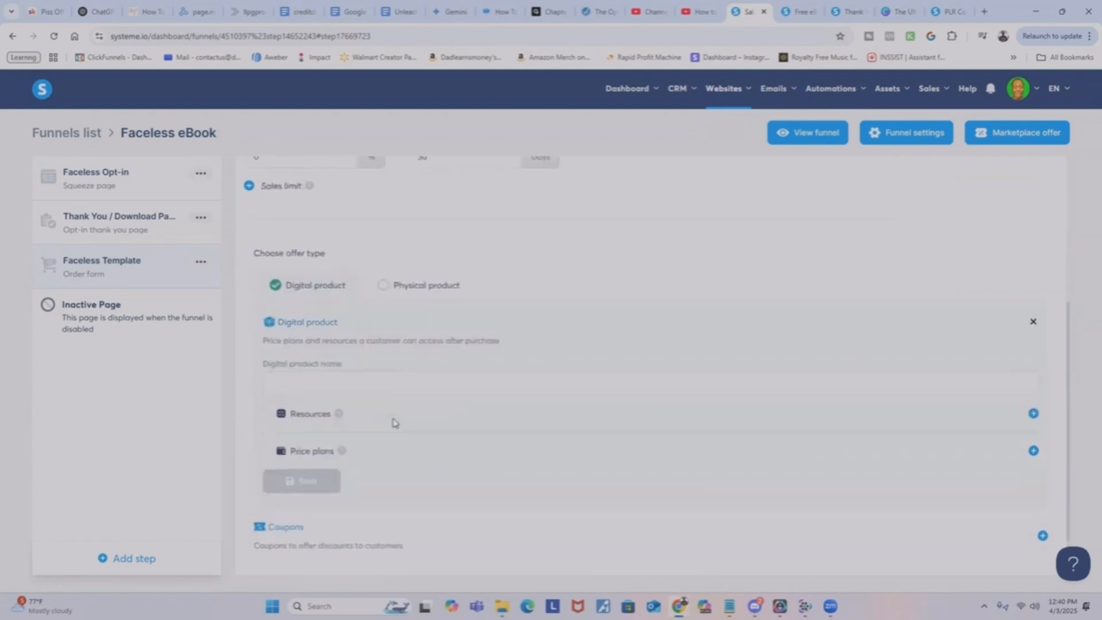
{"action": "left_click", "coordinate": [341, 382]}
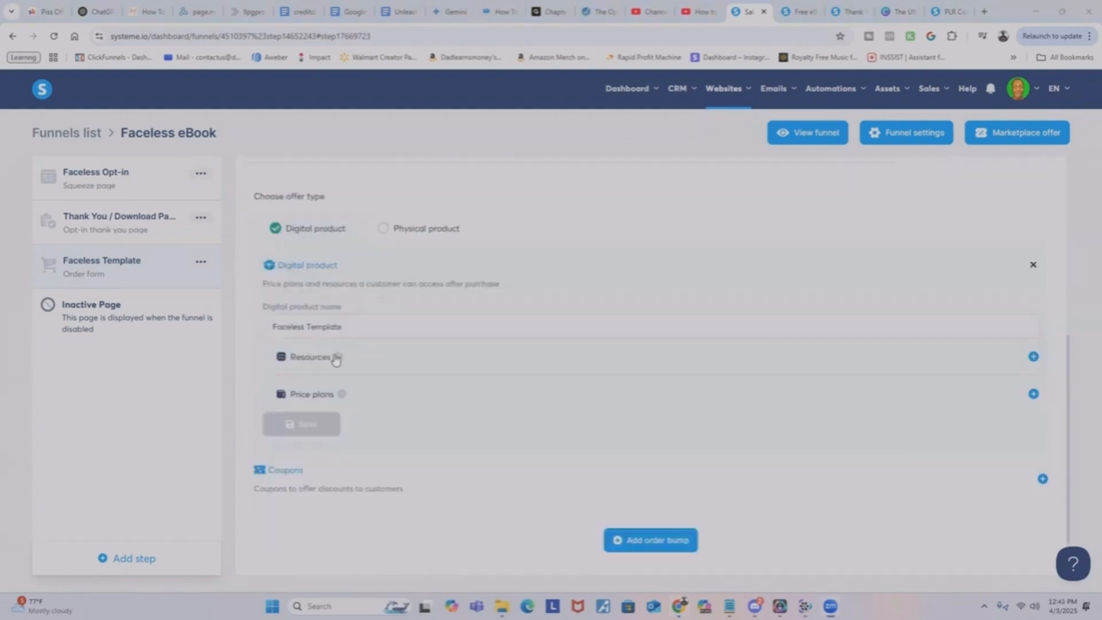
Create and save a one-time payment price plan of 17 USD, with both plan names and the statement descriptor set to Faceless Template.
{"action": "left_click", "coordinate": [1034, 395]}
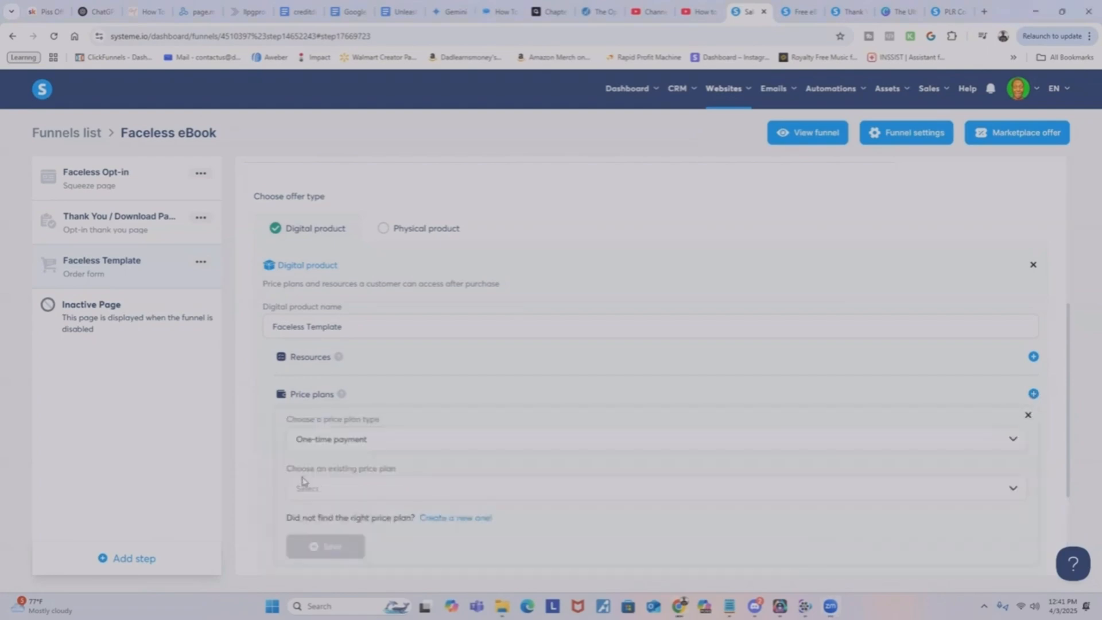
{"action": "scroll", "coordinate": [344, 396], "scroll_direction": "down", "scroll_amount": 2}
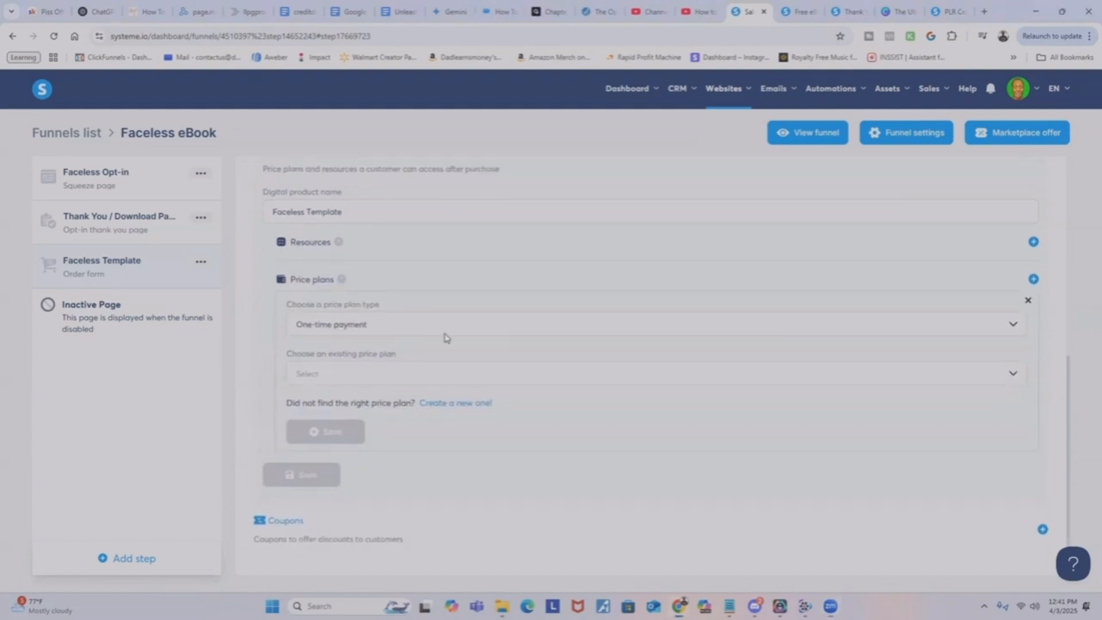
{"action": "left_click", "coordinate": [454, 404]}
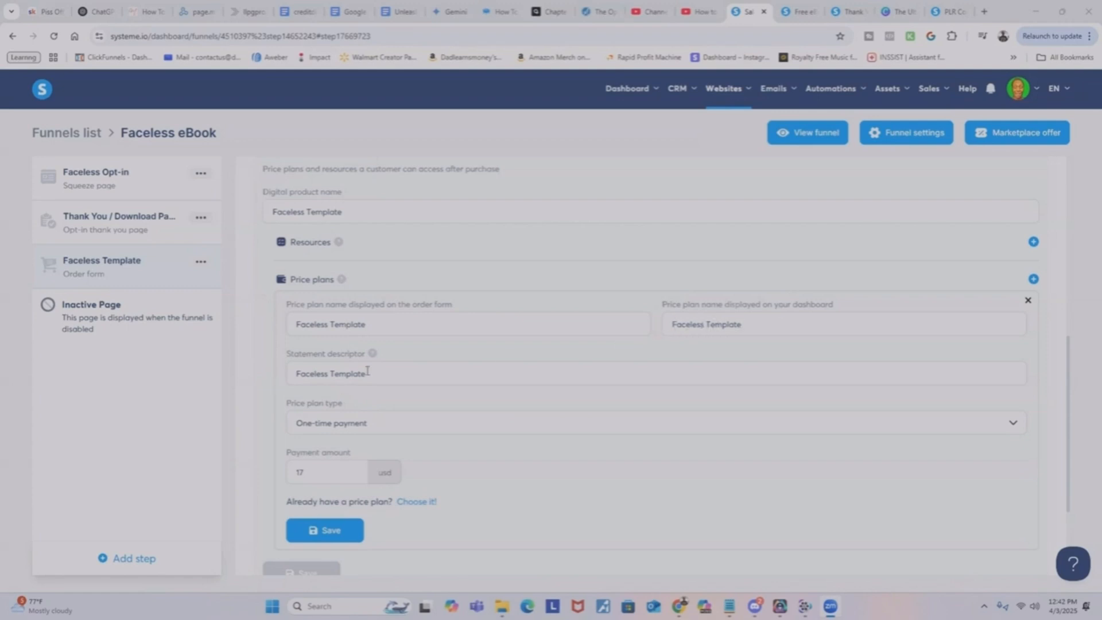
{"action": "left_click_drag", "start_coordinate": [304, 375], "coordinate": [375, 374]}
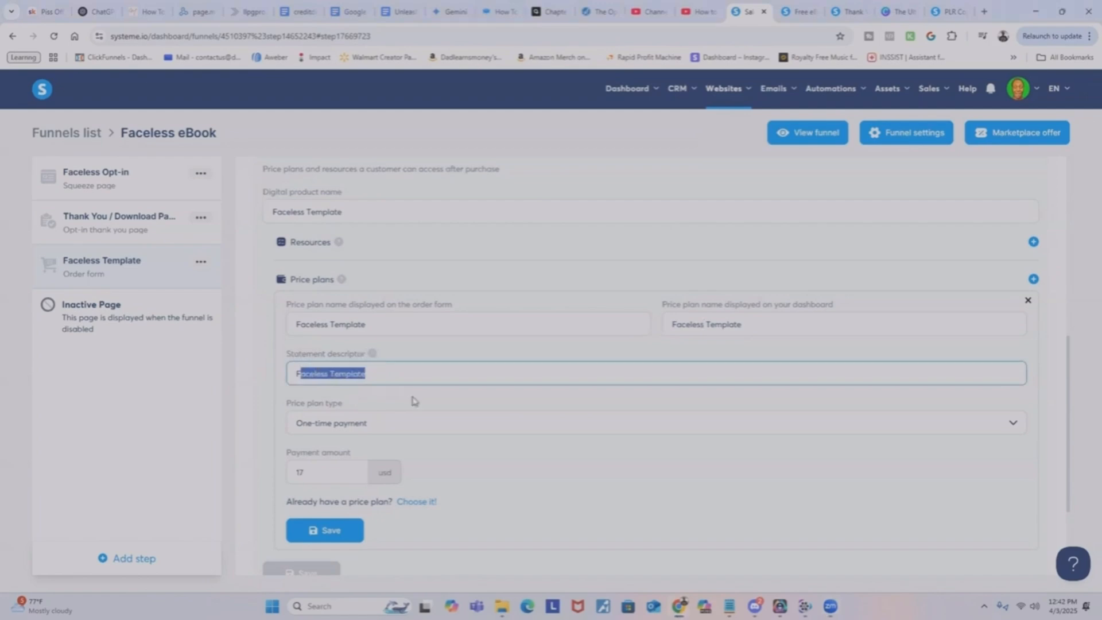
{"action": "left_click", "coordinate": [416, 373]}
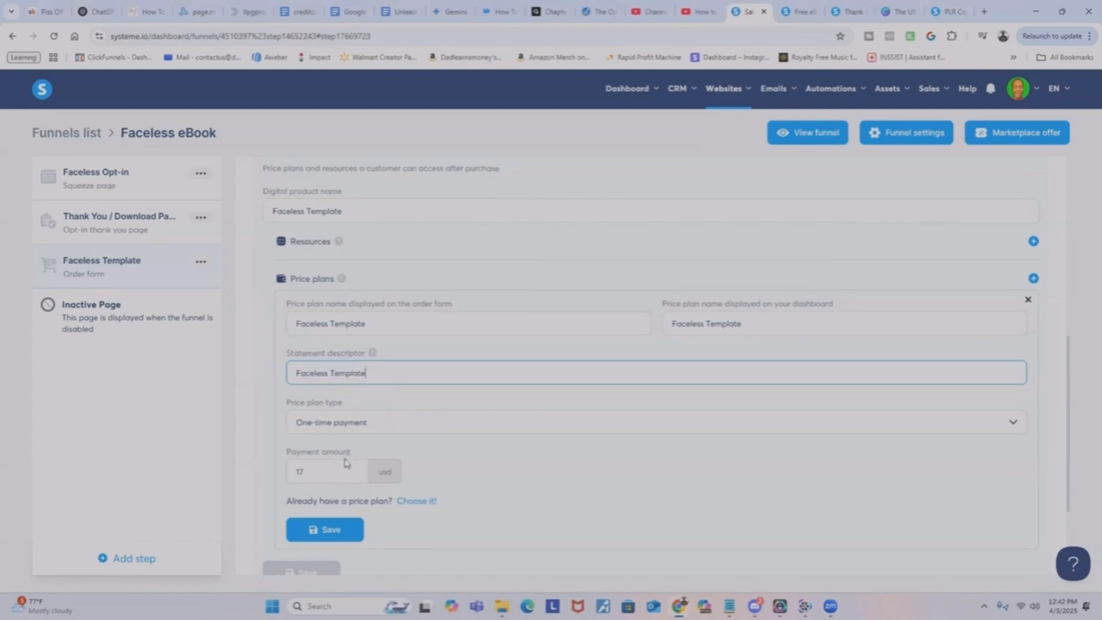
{"action": "scroll", "coordinate": [345, 466], "scroll_direction": "down", "scroll_amount": 3}
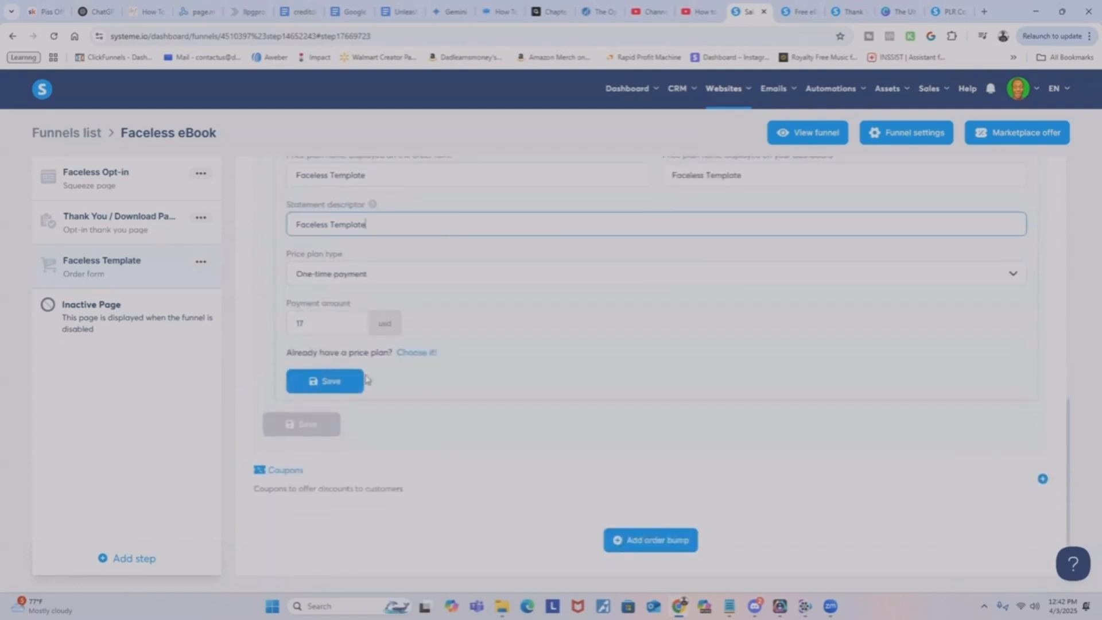
{"action": "left_click", "coordinate": [339, 381]}
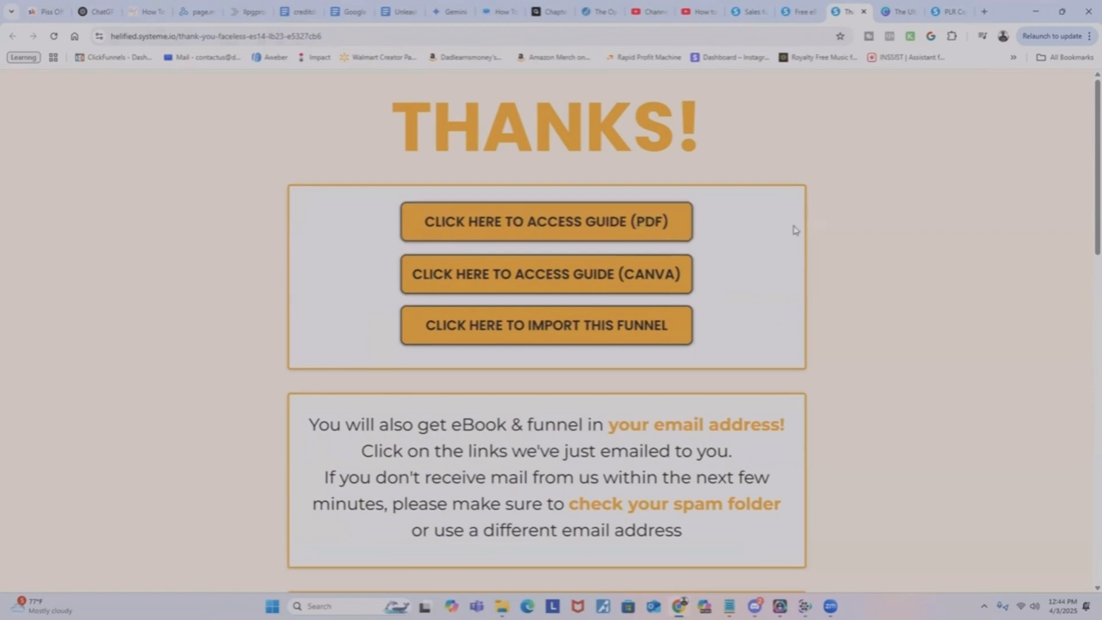
Review the live thank-you page's access buttons and offer text, and select the CLICK HERE TO IMPORT THIS FUNNEL button in the page editor.
{"action": "scroll", "coordinate": [817, 315], "scroll_direction": "down", "scroll_amount": 3}
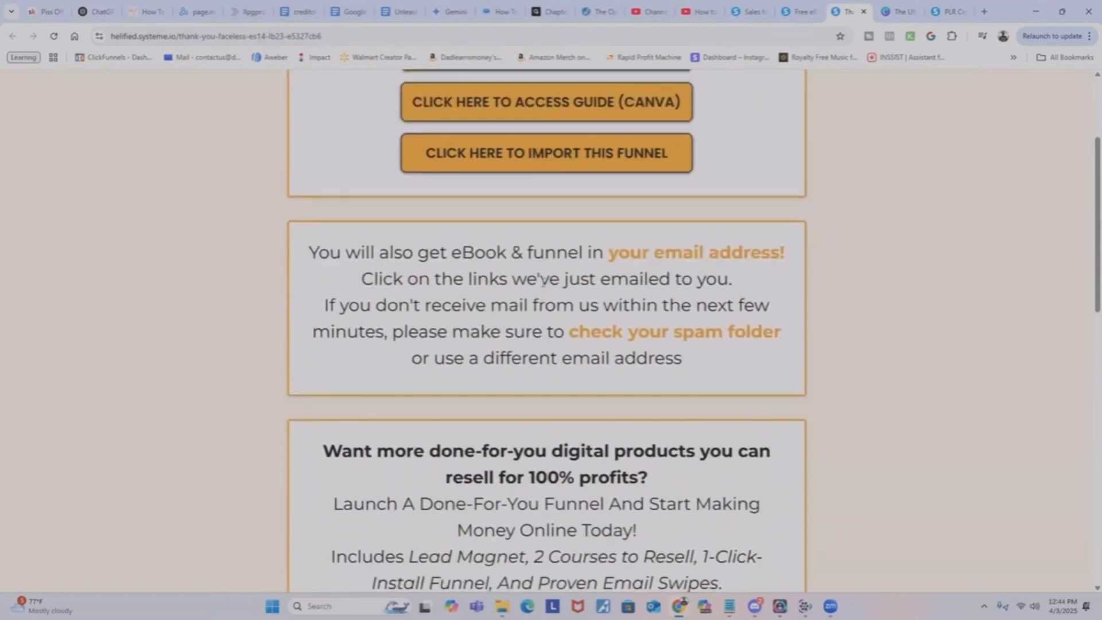
{"action": "scroll", "coordinate": [570, 378], "scroll_direction": "down", "scroll_amount": 2}
{"action": "scroll", "coordinate": [475, 297], "scroll_direction": "up", "scroll_amount": 2}
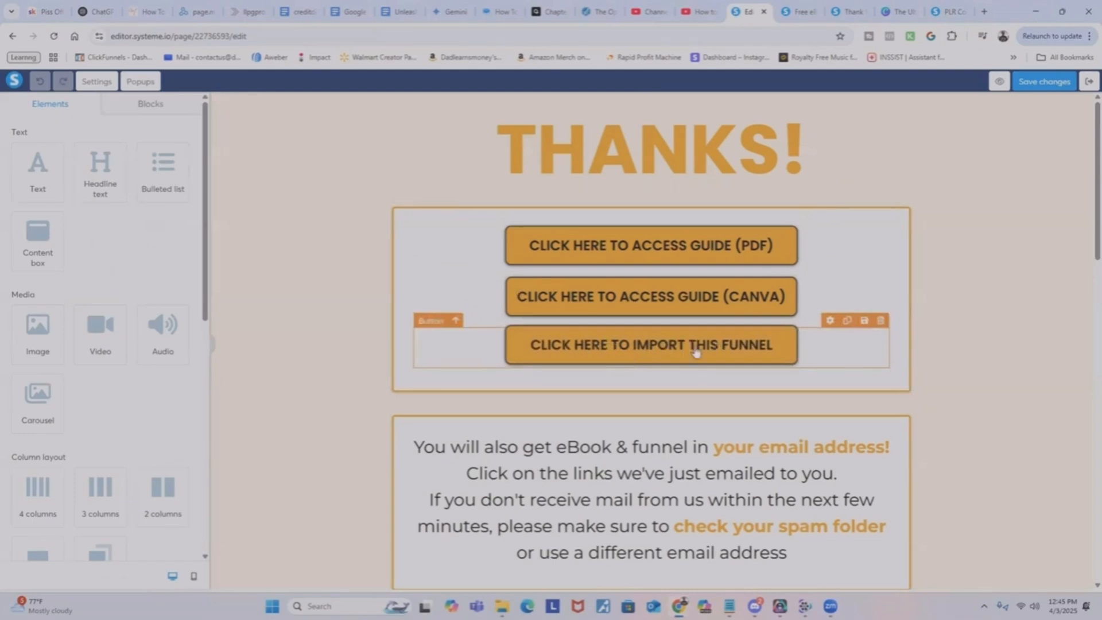
{"action": "left_click", "coordinate": [630, 347]}
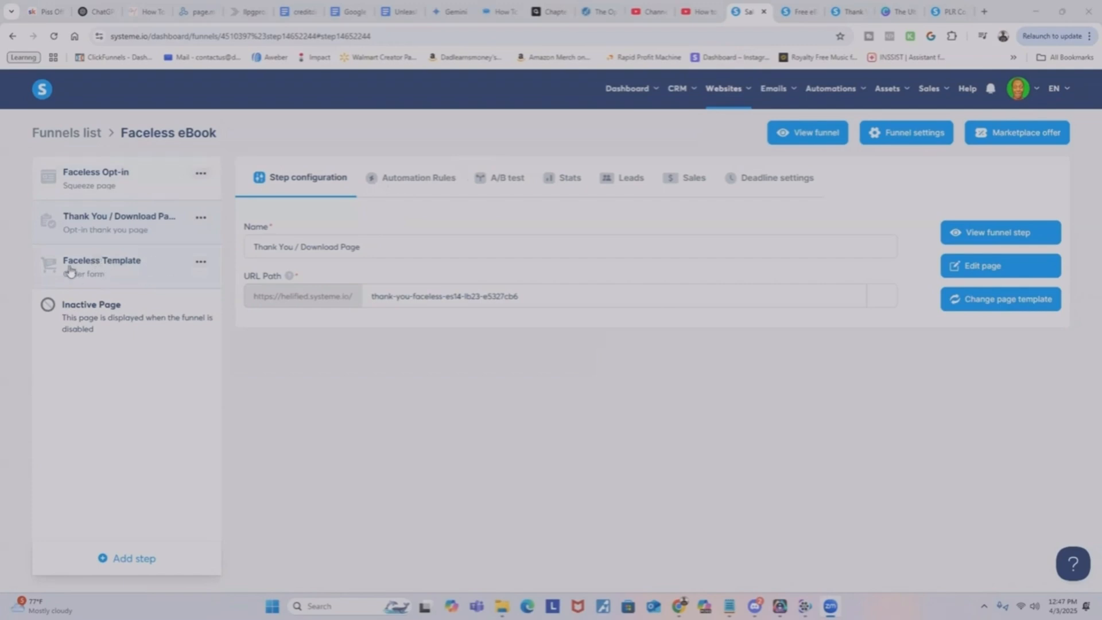
Start a new automation rule for the Faceless Template order form with New sale as its trigger.
{"action": "left_click", "coordinate": [118, 270]}
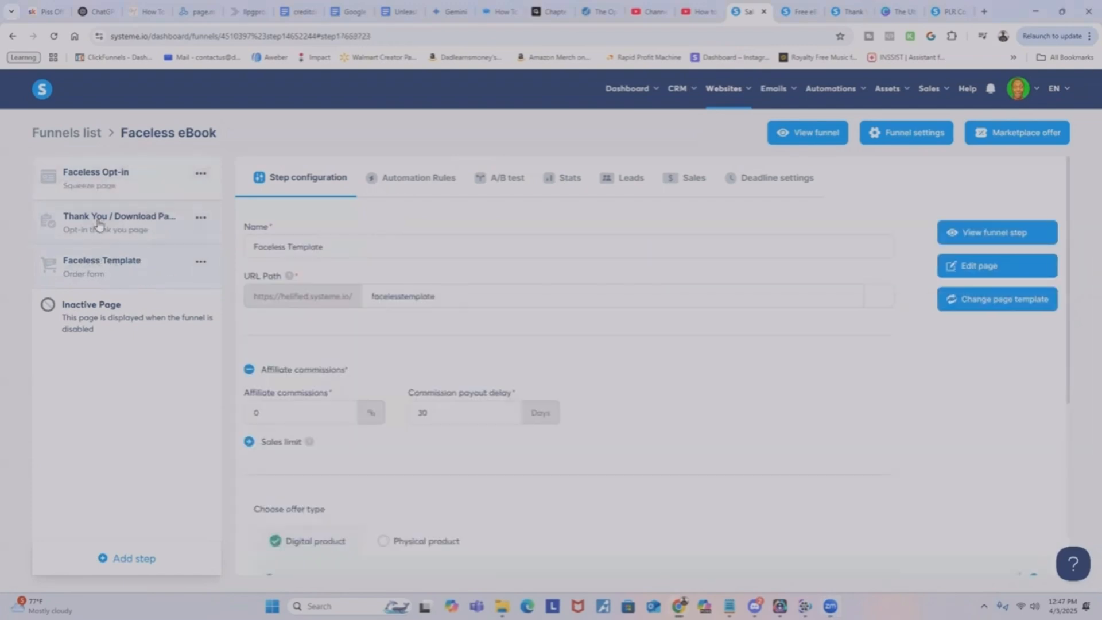
{"action": "left_click", "coordinate": [428, 184]}
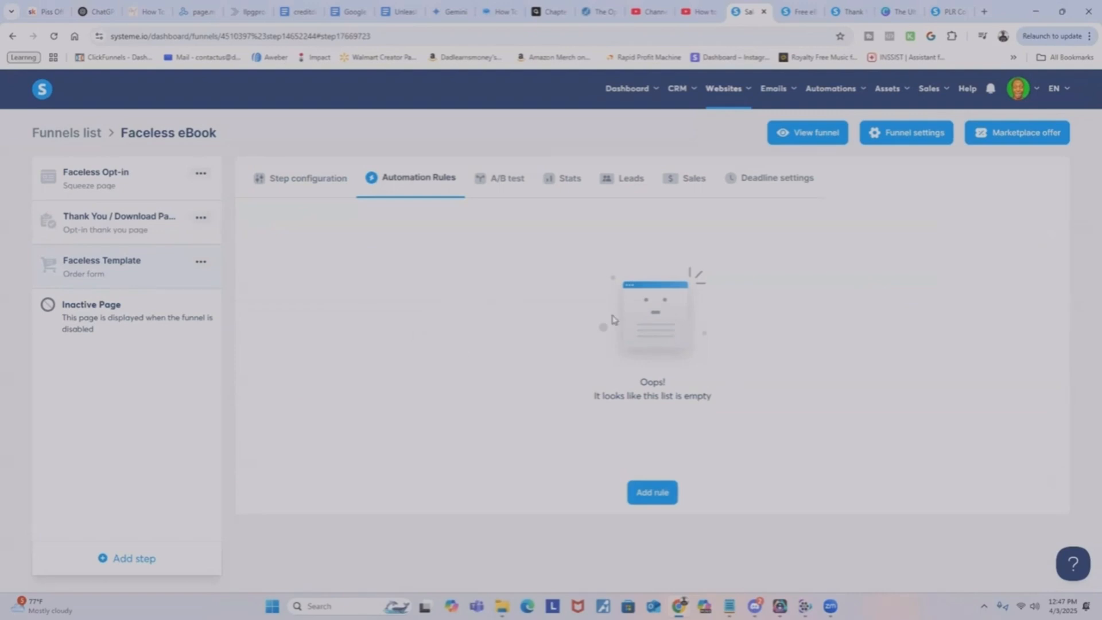
{"action": "left_click", "coordinate": [653, 492]}
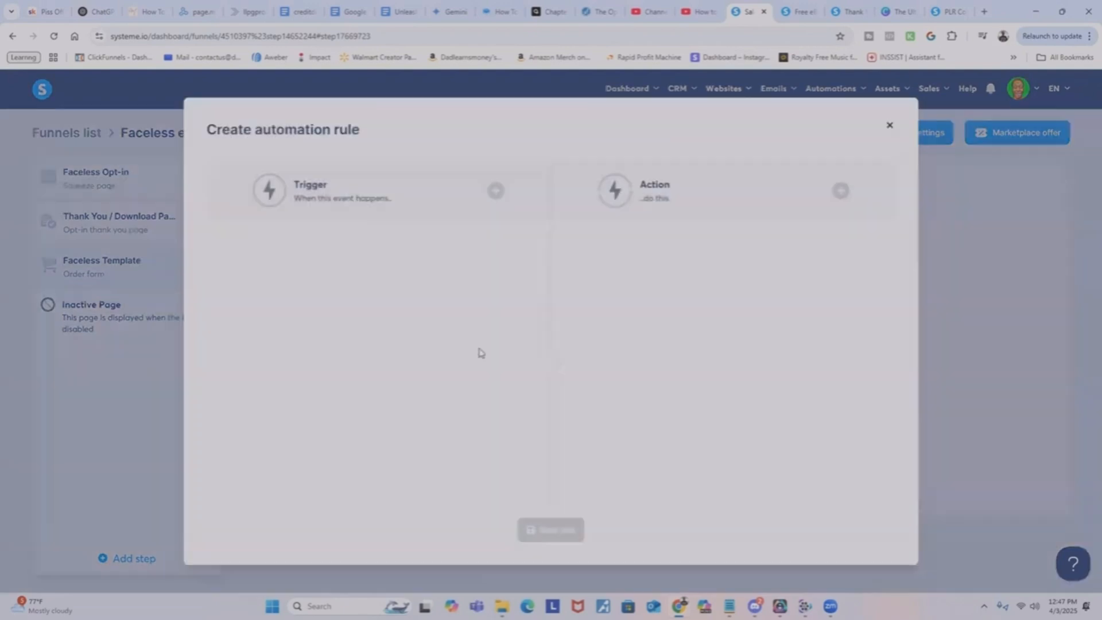
{"action": "left_click", "coordinate": [497, 192]}
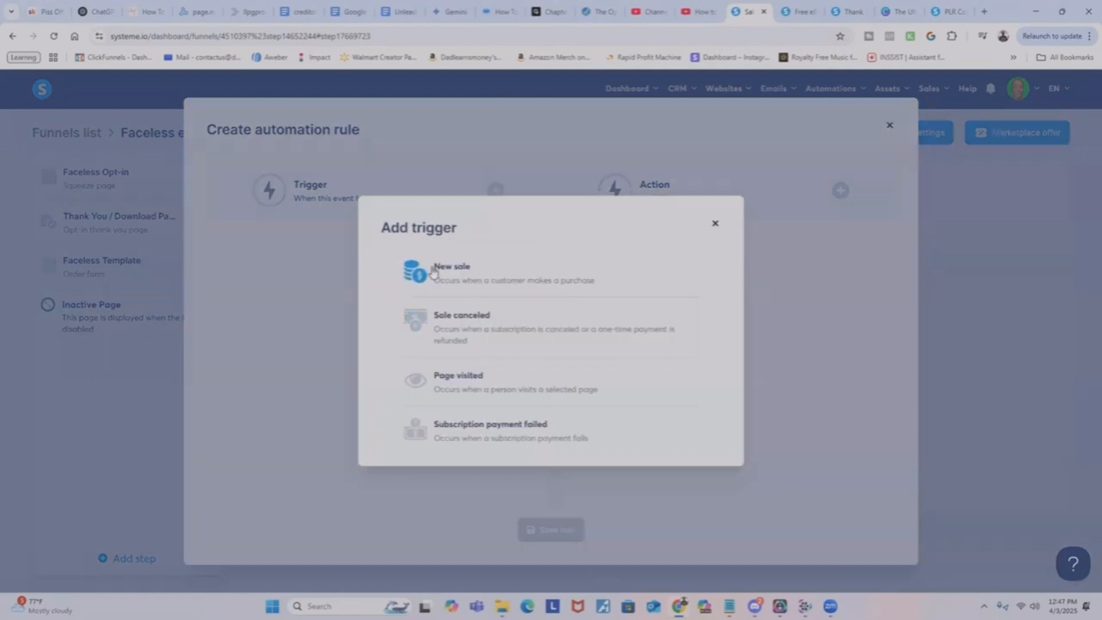
{"action": "left_click", "coordinate": [476, 272]}
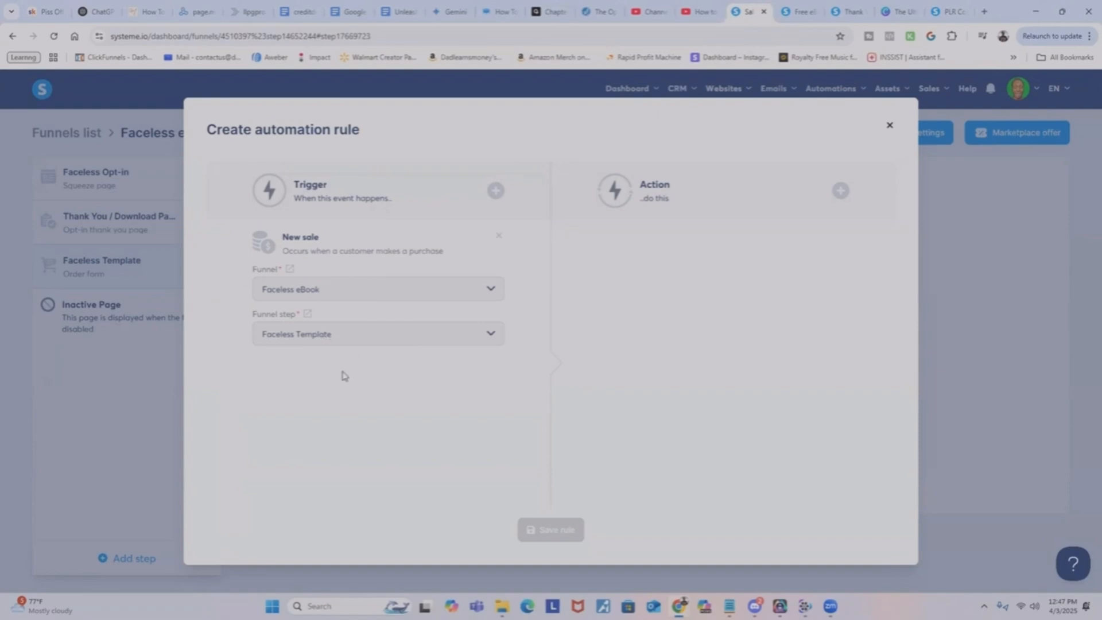
Add the Add a tag and Subscribe to campaign actions to the New sale automation rule.
{"action": "left_click", "coordinate": [840, 191]}
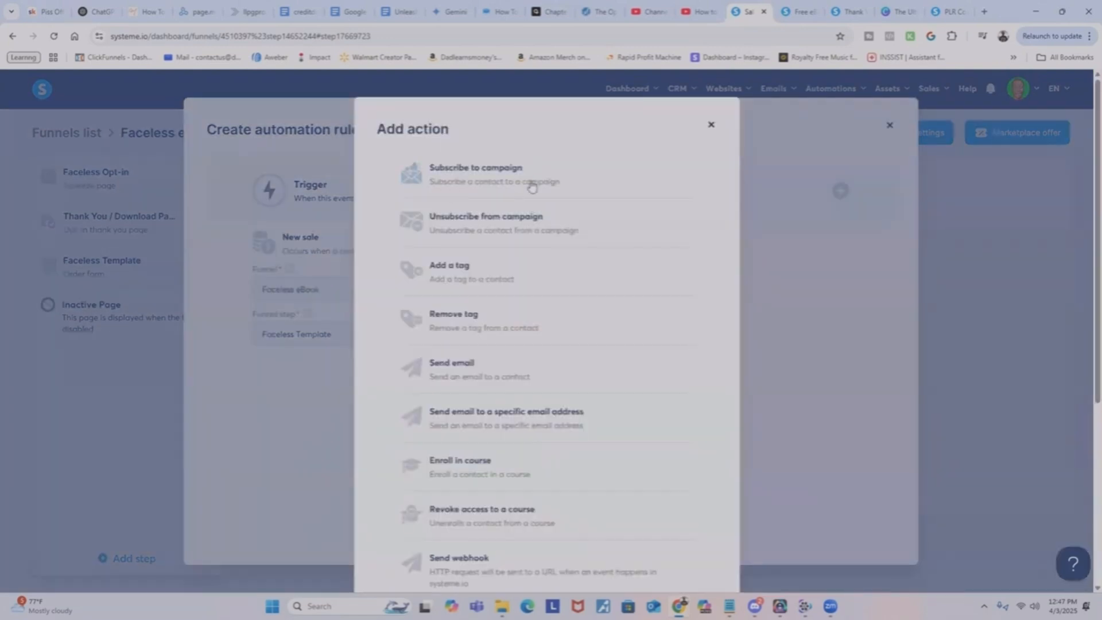
{"action": "left_click", "coordinate": [474, 278]}
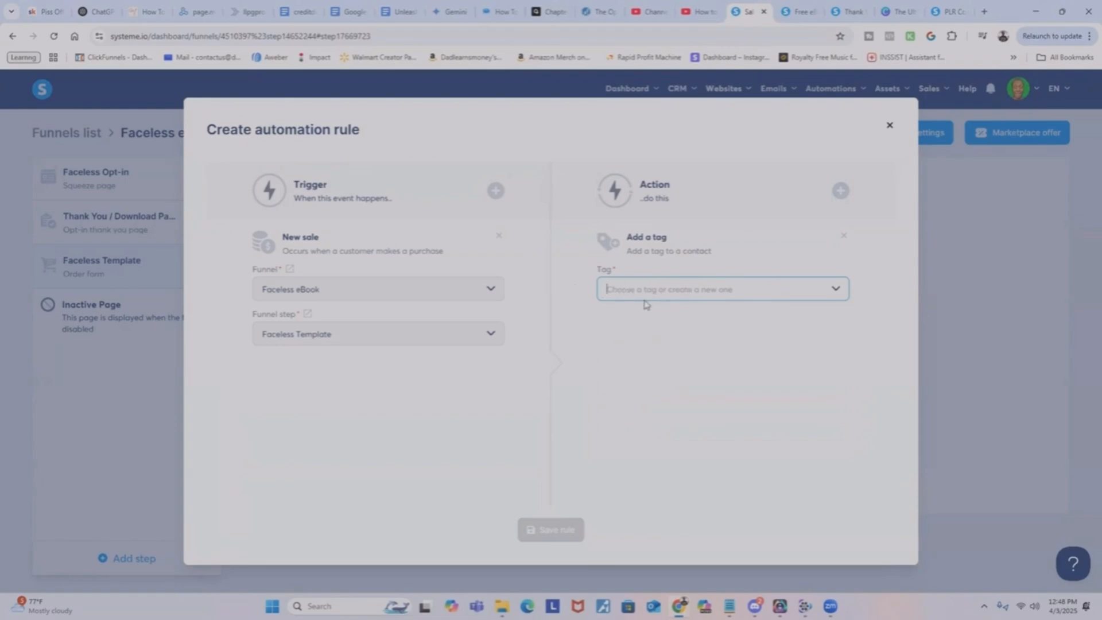
{"action": "left_click", "coordinate": [840, 191]}
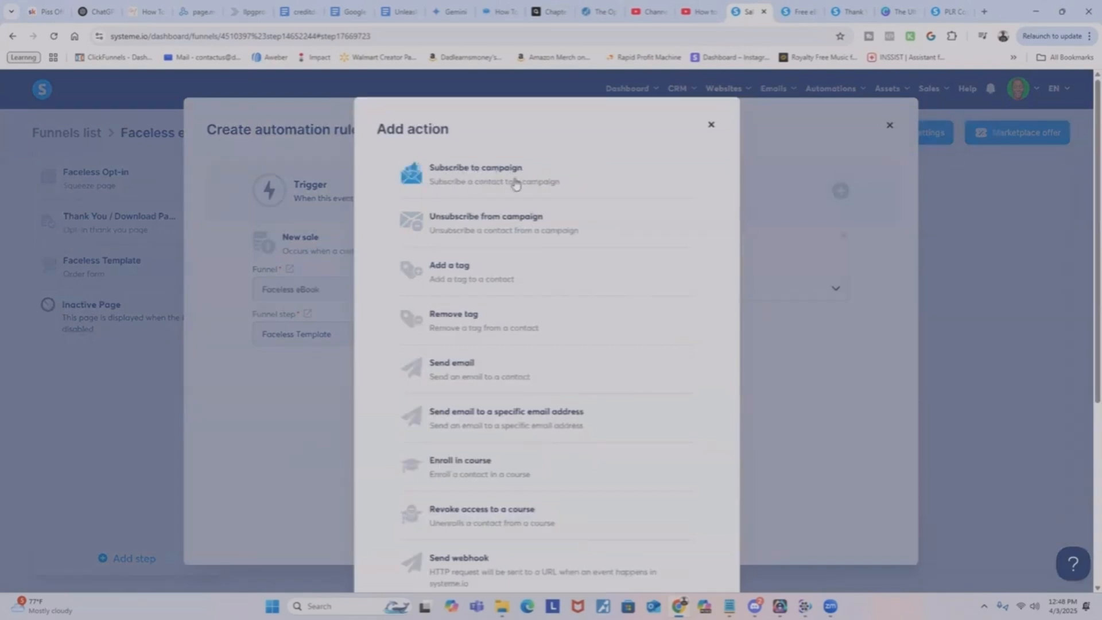
{"action": "left_click", "coordinate": [514, 183]}
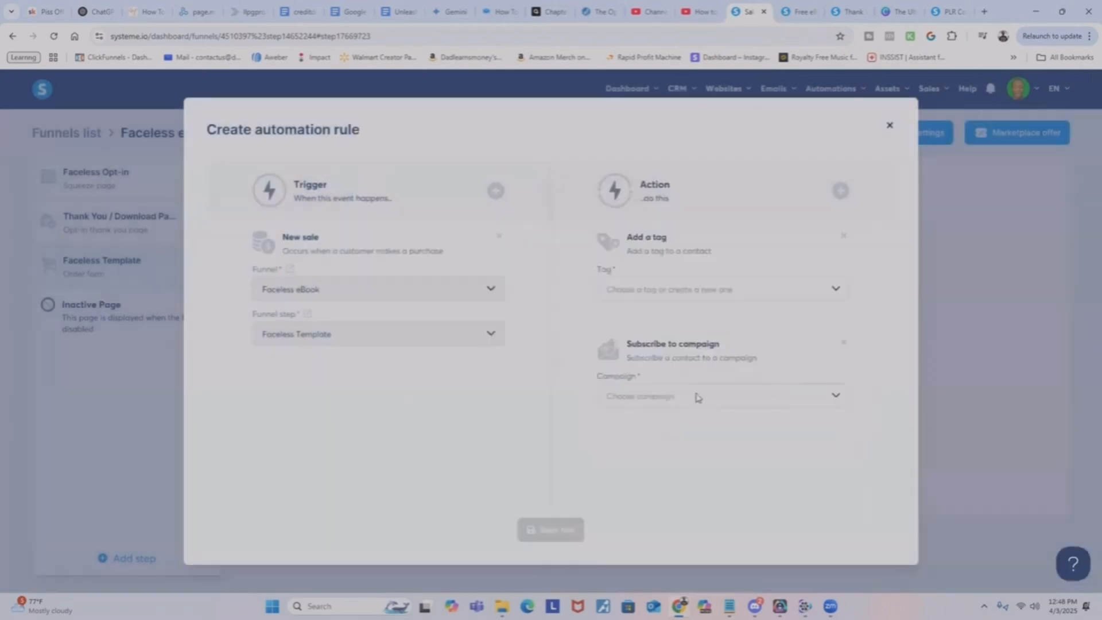